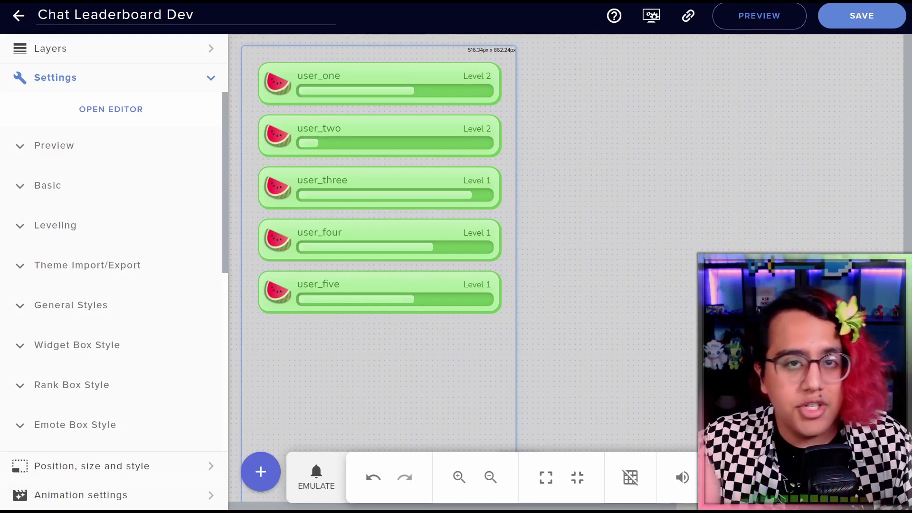
Expand the Preview section in the Chat Leaderboard widget's Settings panel
{"action": "left_click", "coordinate": [53, 145]}
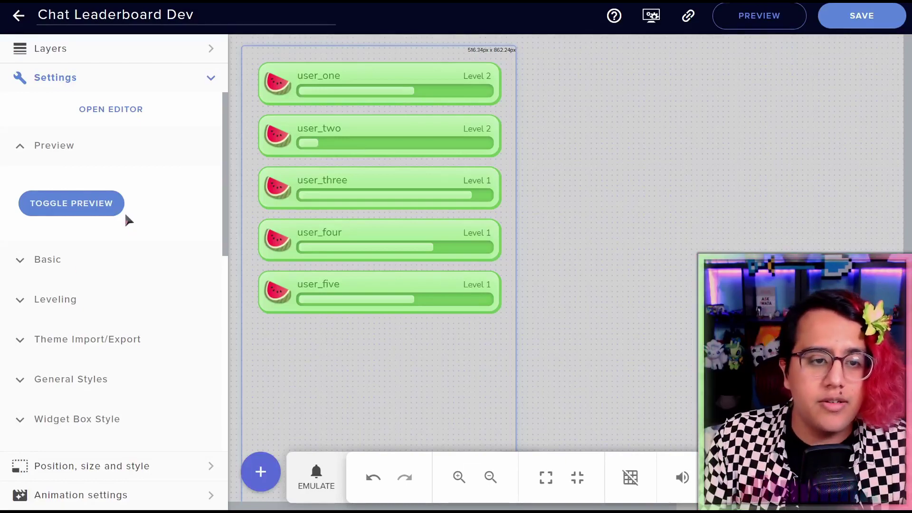
{"action": "left_click", "coordinate": [77, 209]}
{"action": "left_click", "coordinate": [77, 211]}
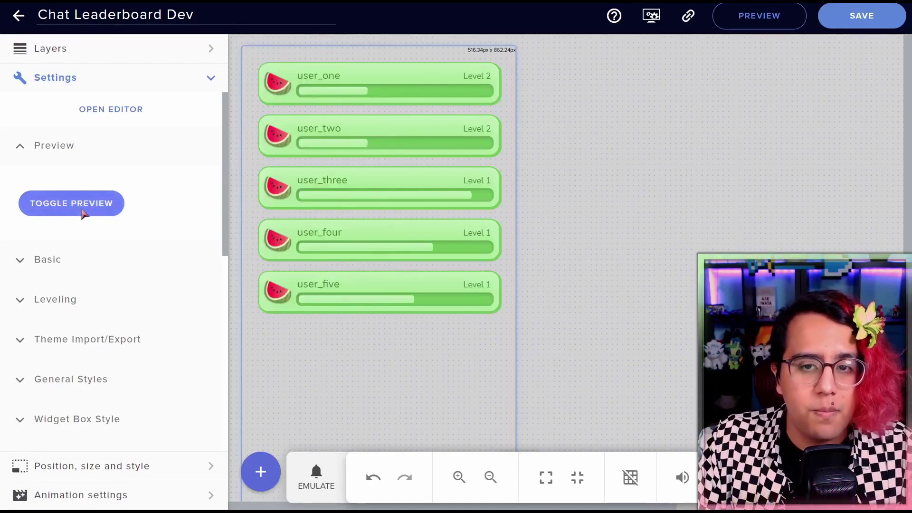
{"action": "left_click", "coordinate": [81, 214]}
{"action": "left_click", "coordinate": [81, 213]}
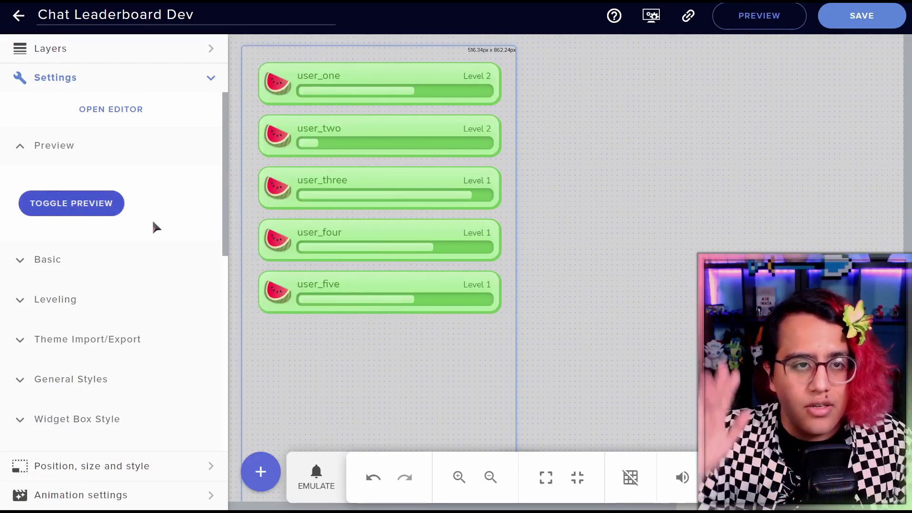
{"action": "left_click", "coordinate": [76, 212]}
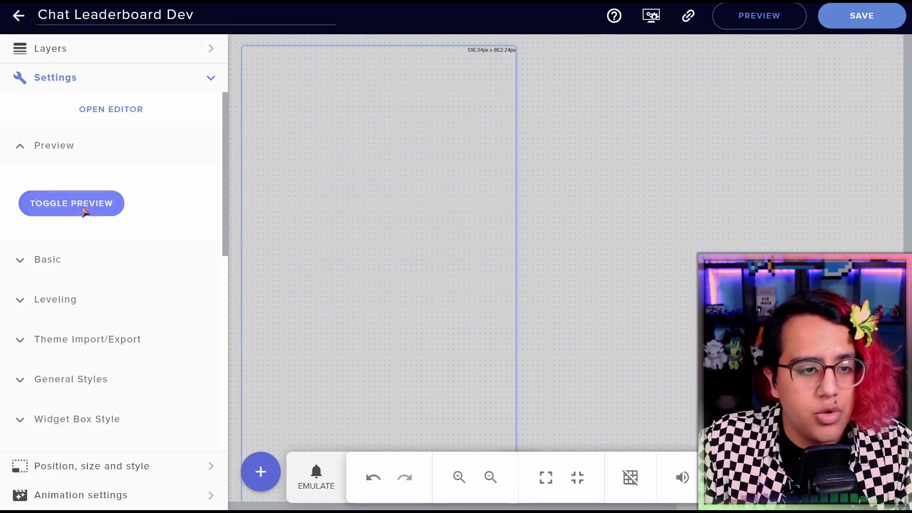
{"action": "left_click", "coordinate": [76, 214]}
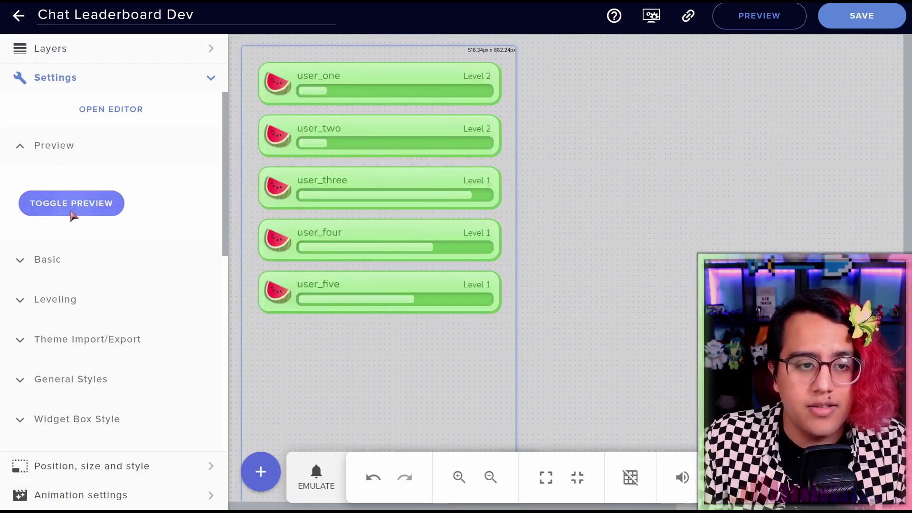
{"action": "left_click", "coordinate": [74, 214]}
{"action": "left_click", "coordinate": [72, 214]}
In Basic, set Number of ranks to 3, then 6, then back to 5, refreshing the preview
{"action": "left_click", "coordinate": [102, 259]}
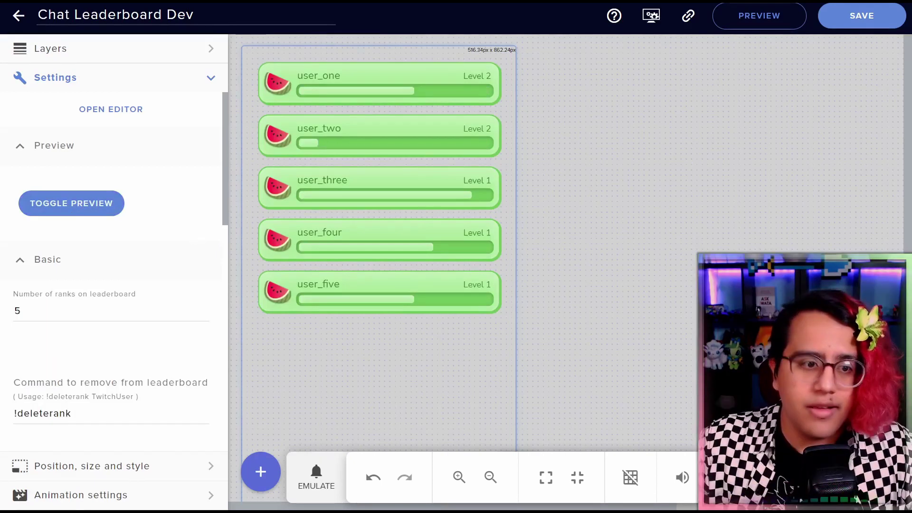
{"action": "left_click", "coordinate": [114, 317]}
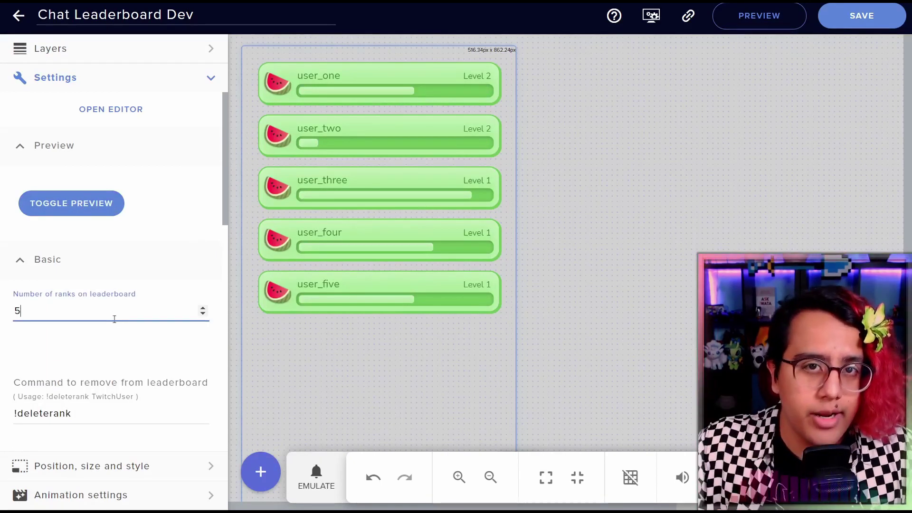
{"action": "key", "text": "BackSpace"}
{"action": "type", "text": "3"}
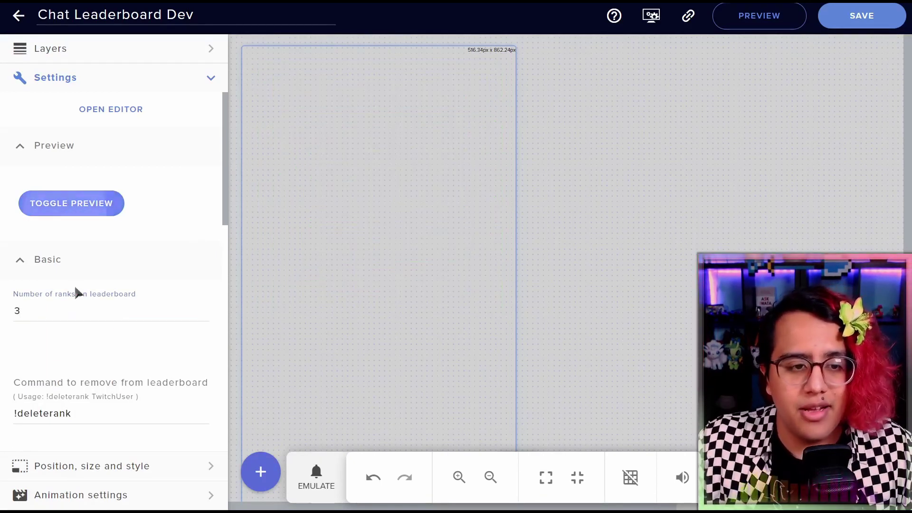
{"action": "double_click", "coordinate": [17, 310]}
{"action": "type", "text": "6"}
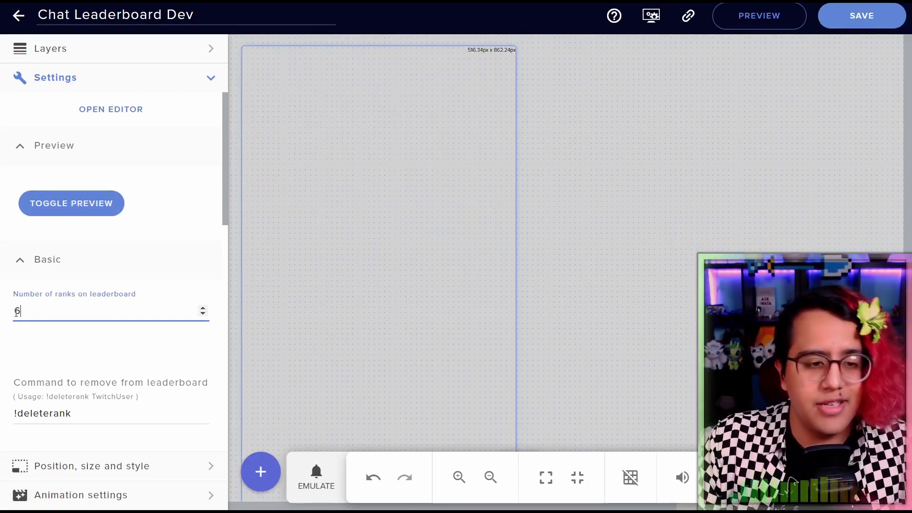
{"action": "left_click", "coordinate": [94, 201]}
{"action": "double_click", "coordinate": [59, 311]}
{"action": "type", "text": "5"}
{"action": "left_click", "coordinate": [116, 204]}
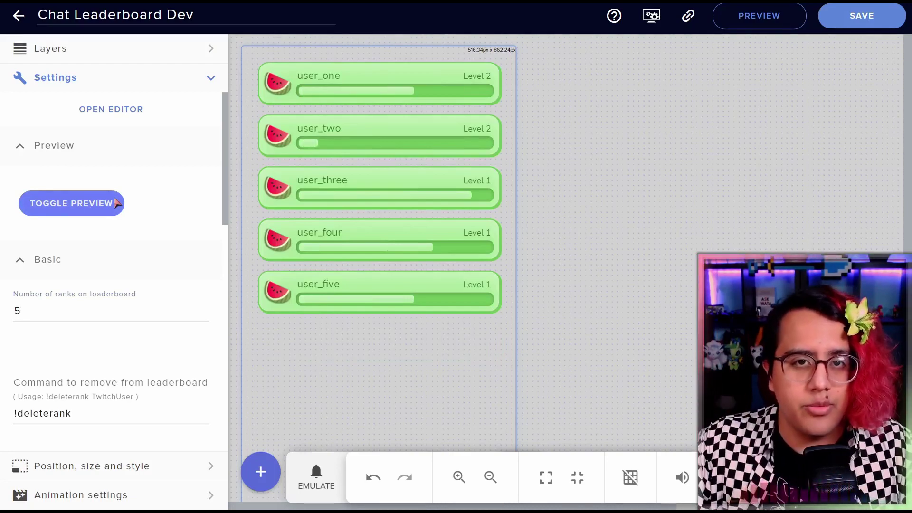
{"action": "scroll", "coordinate": [114, 266], "scroll_direction": "down", "scroll_amount": 2}
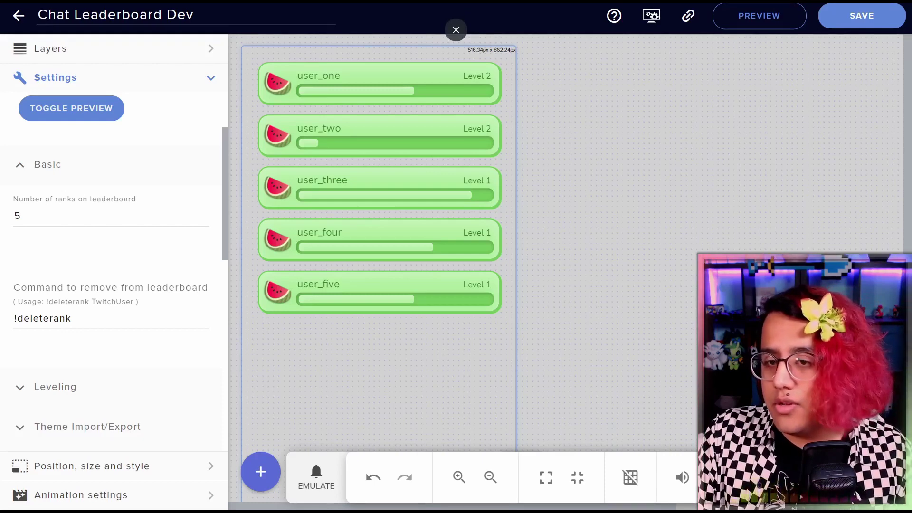
Post '!deleterank user_one' in Twitch chat, then return to the editor's Leveling section
{"action": "key", "text": "alt+Tab"}
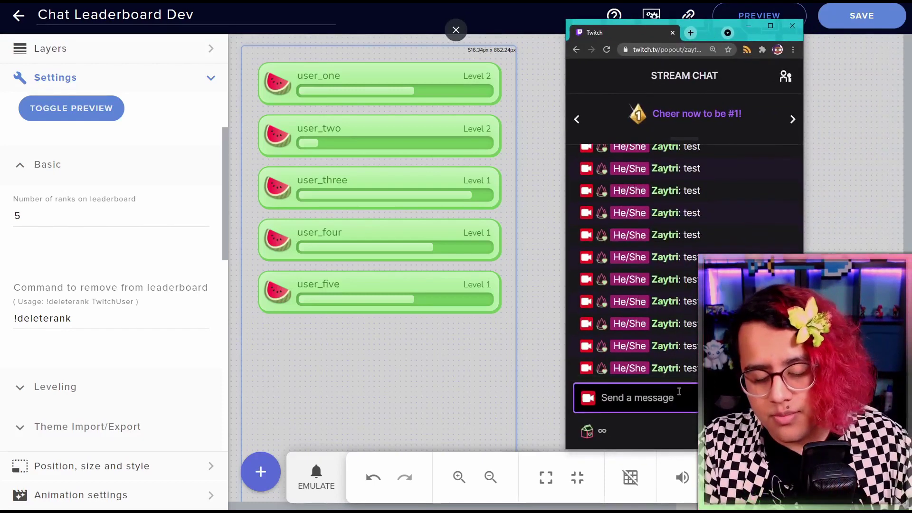
{"action": "type", "text": "!deleterank user_one"}
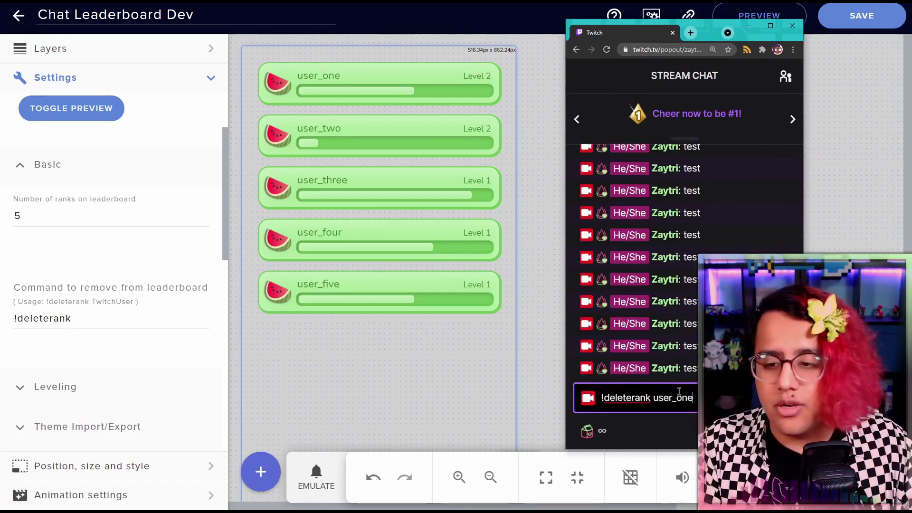
{"action": "key", "text": "Return"}
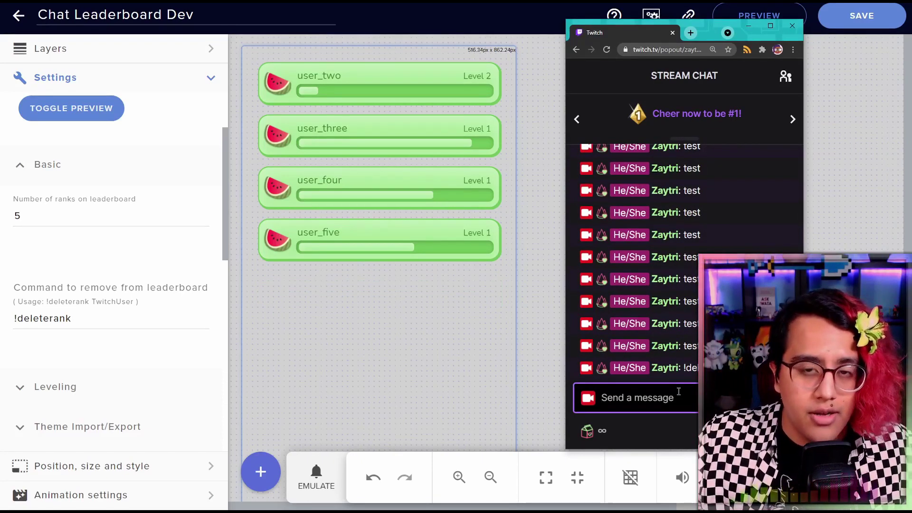
{"action": "left_click", "coordinate": [55, 387]}
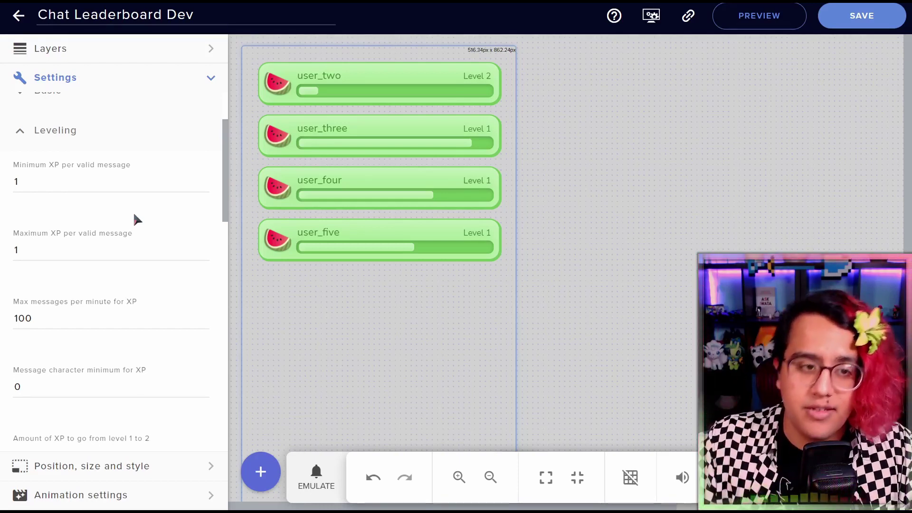
Edit the Maximum XP per valid message field, entering 0
{"action": "left_click", "coordinate": [66, 257]}
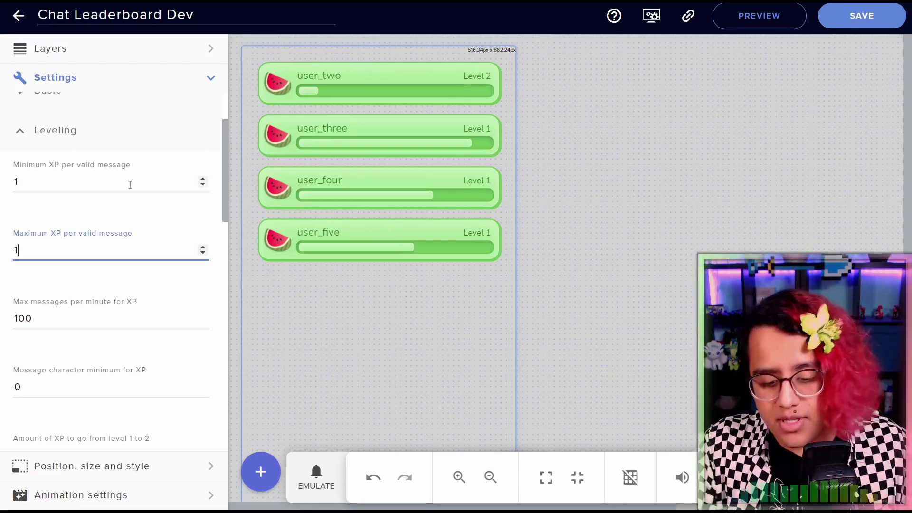
{"action": "type", "text": "0"}
{"action": "left_click", "coordinate": [112, 210]}
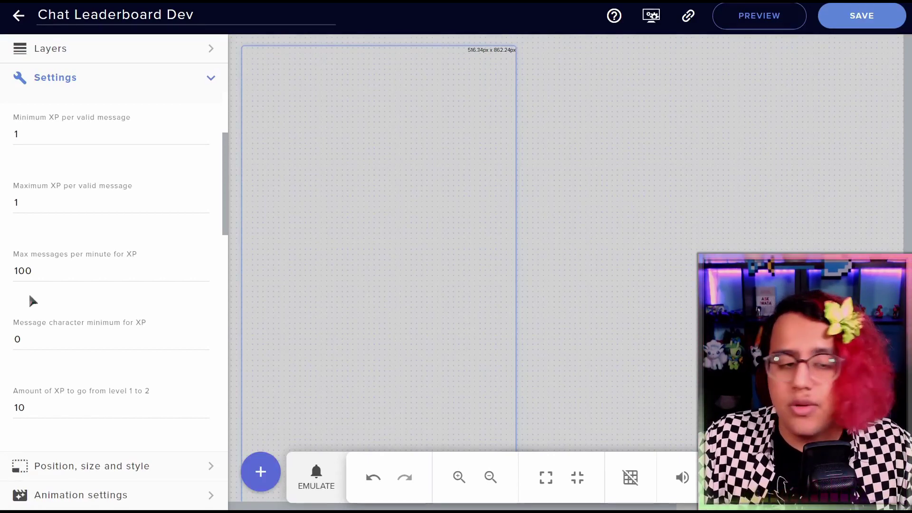
Change Max messages per minute for XP from 100 to 3
{"action": "left_click", "coordinate": [44, 270]}
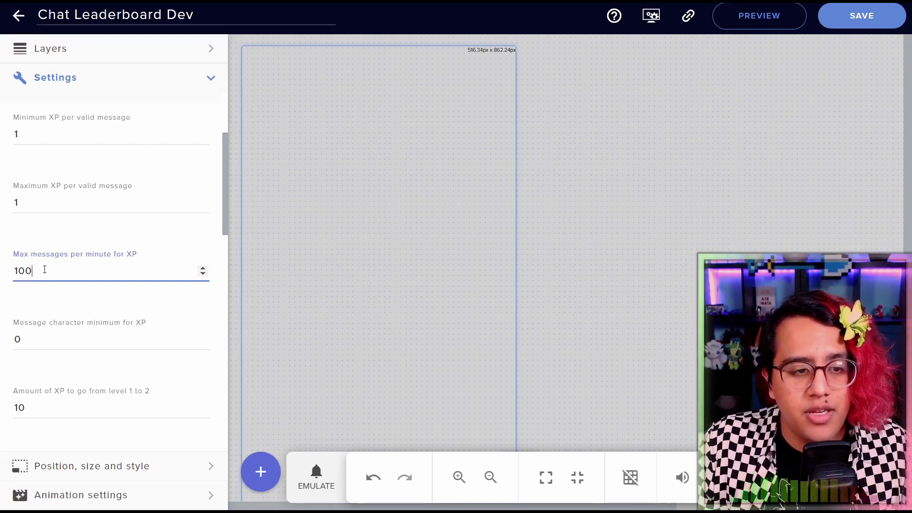
{"action": "double_click", "coordinate": [67, 269]}
{"action": "type", "text": "3"}
{"action": "left_click", "coordinate": [98, 230]}
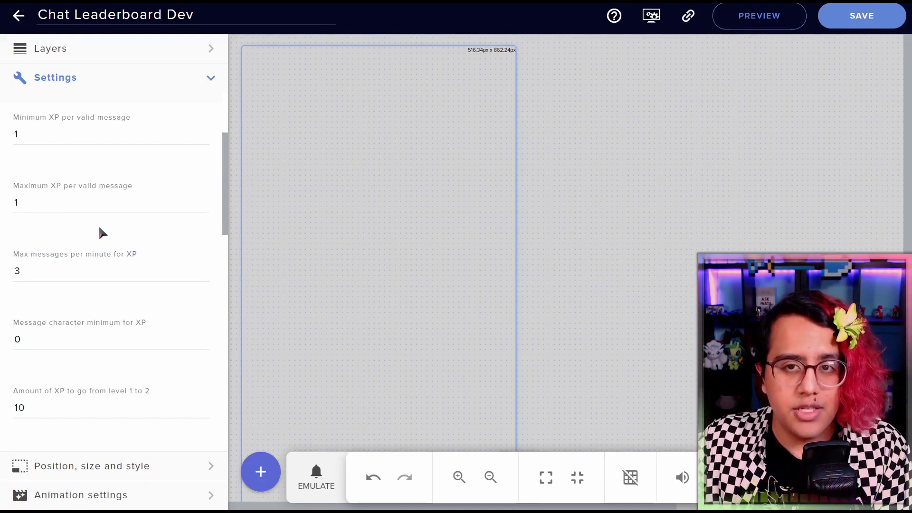
Move the Twitch chat window slightly aside and send 'test' five times
{"action": "key", "text": "alt+Tab"}
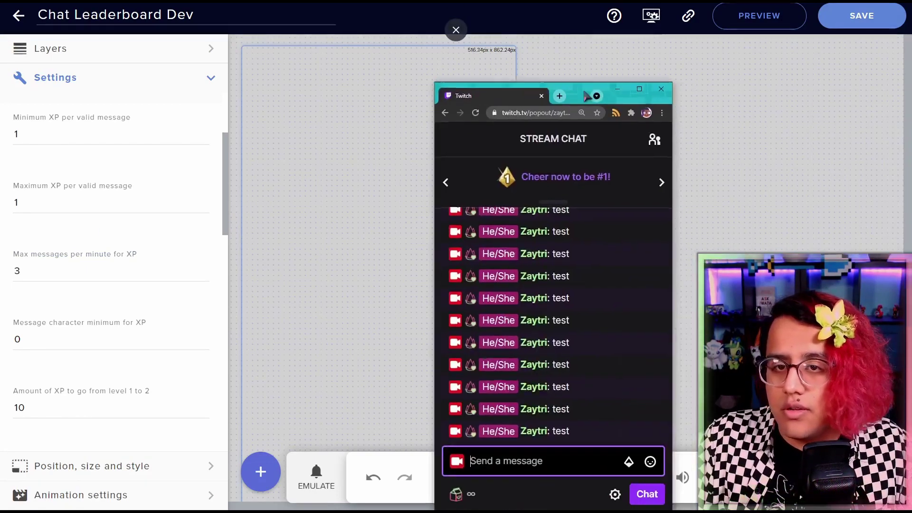
{"action": "left_click_drag", "start_coordinate": [615, 56], "coordinate": [603, 56]}
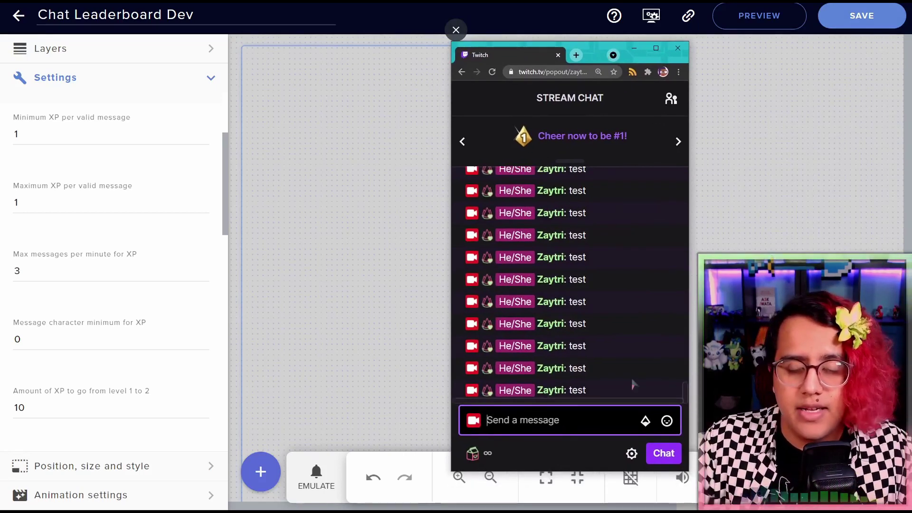
{"action": "type", "text": "test"}
{"action": "key", "text": "Return"}
{"action": "type", "text": "test"}
{"action": "key", "text": "Return"}
{"action": "type", "text": "test"}
{"action": "key", "text": "Return"}
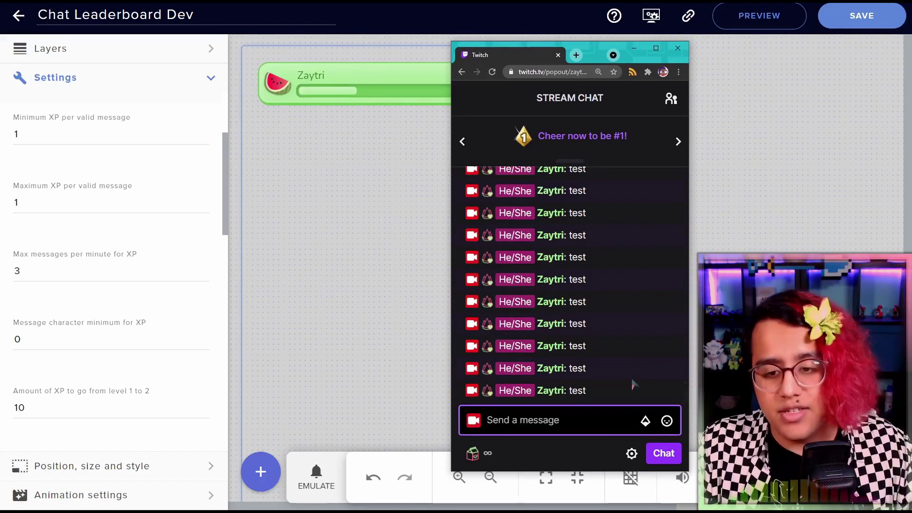
{"action": "type", "text": "test"}
{"action": "key", "text": "Return"}
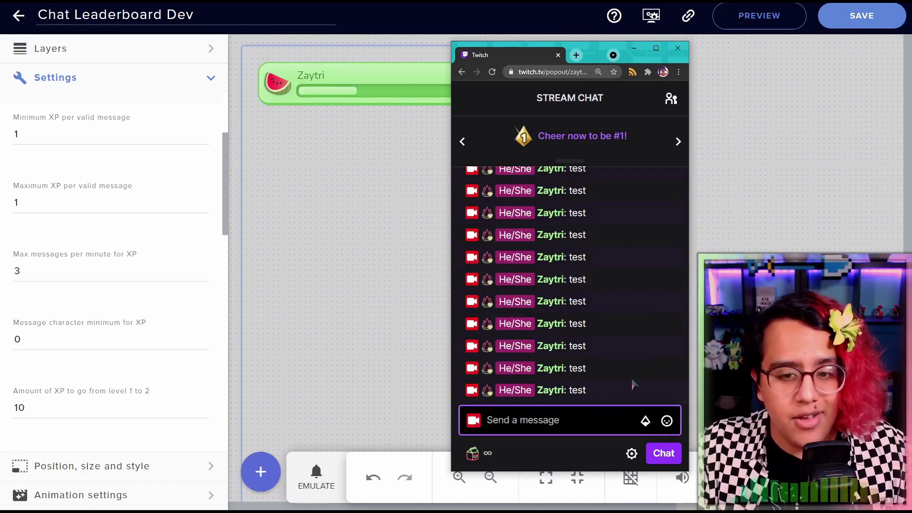
{"action": "type", "text": "test"}
{"action": "key", "text": "Return"}
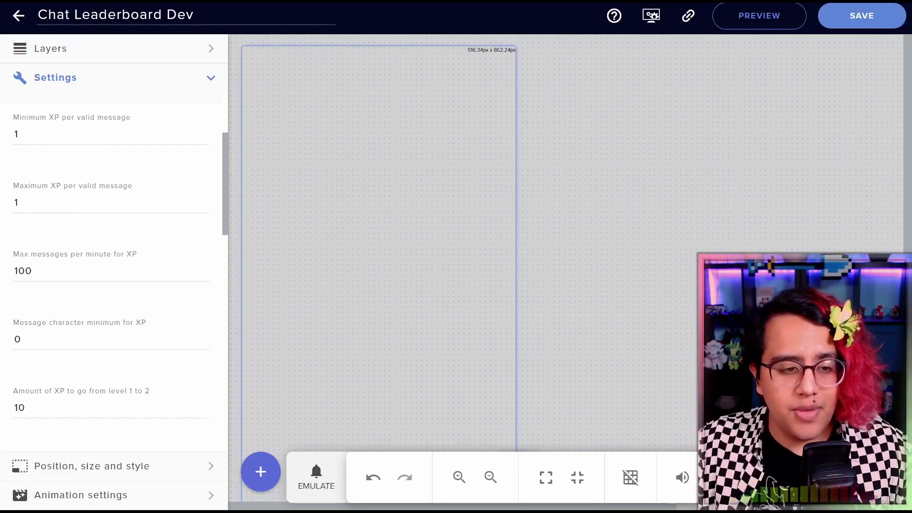
Edit the message character minimum for XP, entering 10
{"action": "left_click", "coordinate": [53, 340]}
{"action": "key", "text": "BackSpace"}
{"action": "type", "text": "10"}
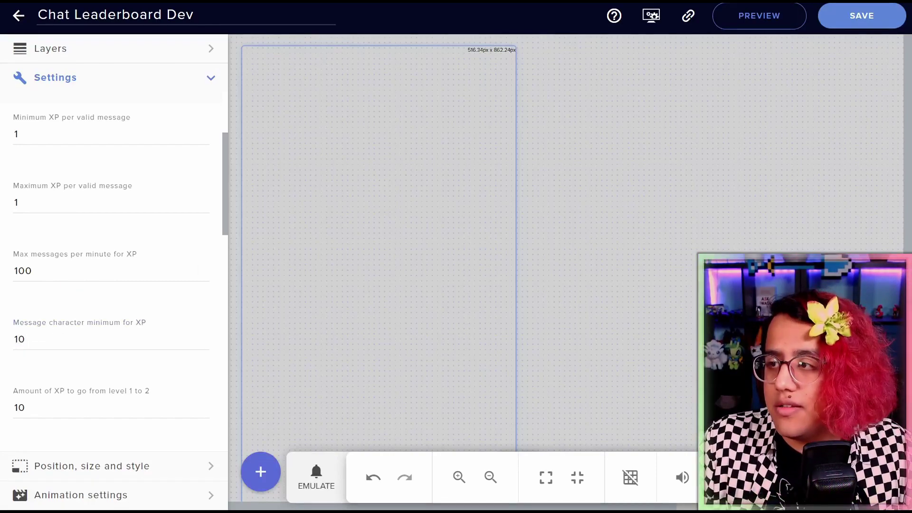
In Twitch chat, send 'test' twice, then two long gibberish messages
{"action": "key", "text": "alt+Tab"}
{"action": "type", "text": "test"}
{"action": "key", "text": "Return"}
{"action": "type", "text": "test"}
{"action": "key", "text": "Return"}
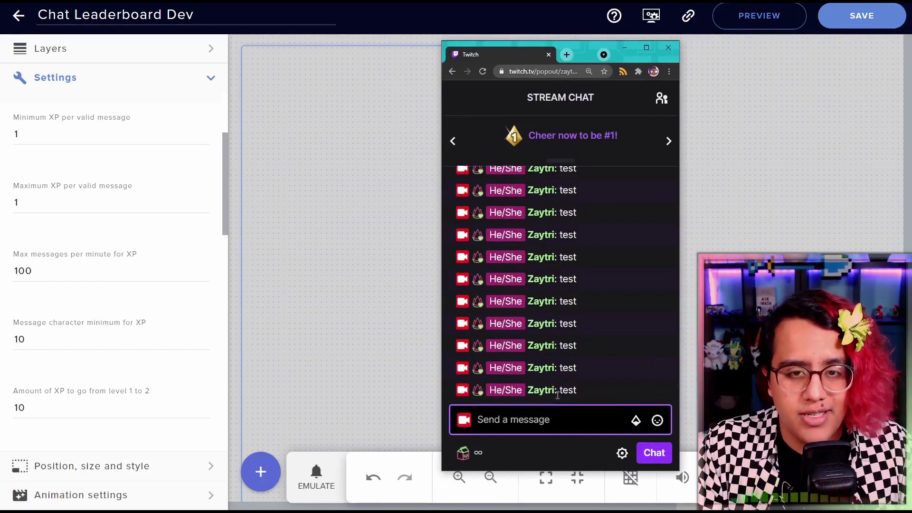
{"action": "type", "text": "lkfjds;alfkjas;dlfkja"}
{"action": "key", "text": "Return"}
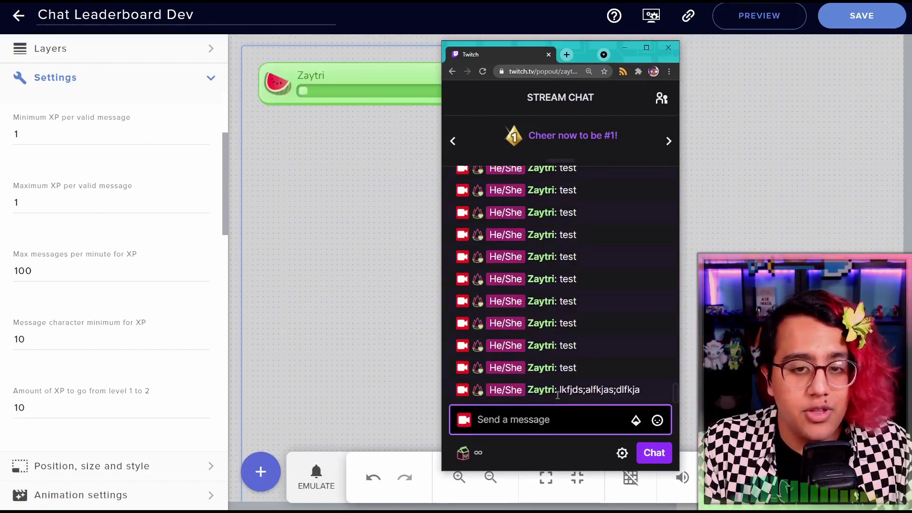
{"action": "type", "text": "kjf;dlsakf;sldkfja;"}
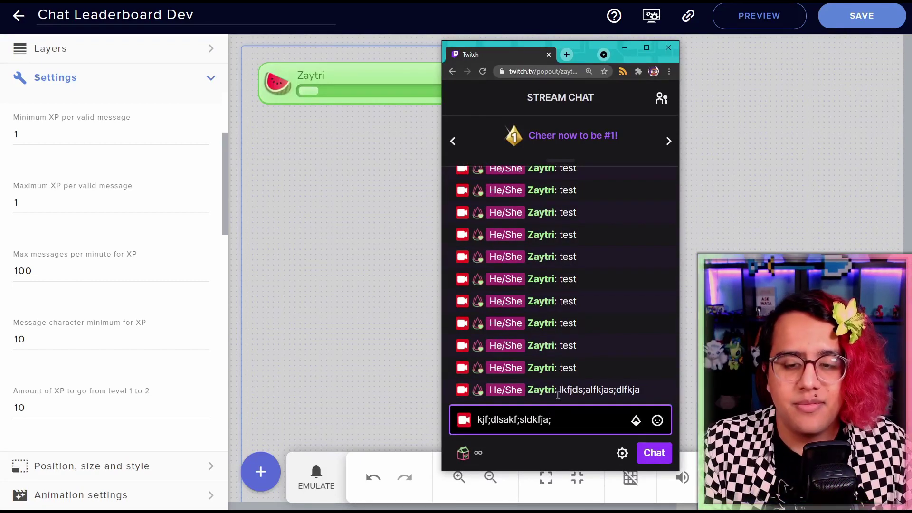
{"action": "key", "text": "Return"}
Send 'test' twice more and another long gibberish message
{"action": "type", "text": "test"}
{"action": "key", "text": "Return"}
{"action": "type", "text": "test"}
{"action": "key", "text": "Return"}
{"action": "type", "text": "f.,dksjaf;ldksjfa;lsakjd"}
{"action": "key", "text": "Return"}
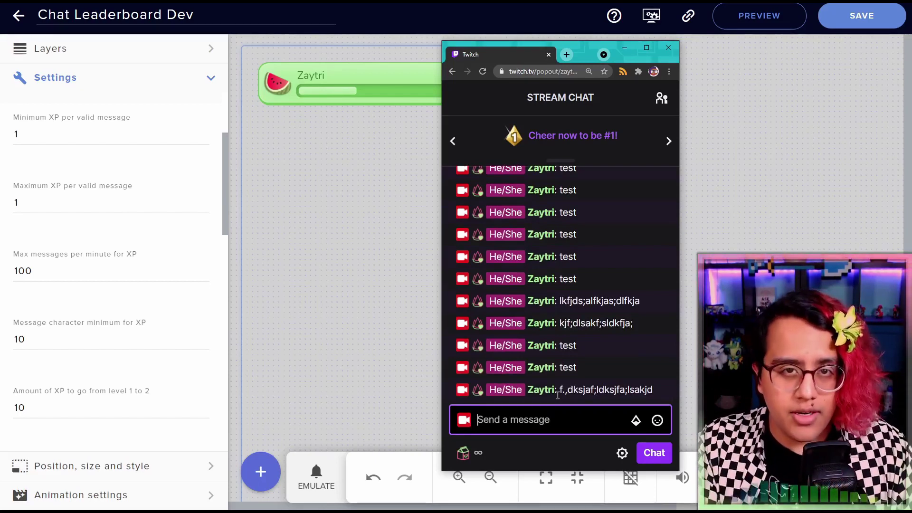
Send the message 'Kappa Kappa' in Twitch chat
{"action": "type", "text": "KAp"}
{"action": "key", "text": "BackSpace"}
{"action": "type", "text": "appa Kappa"}
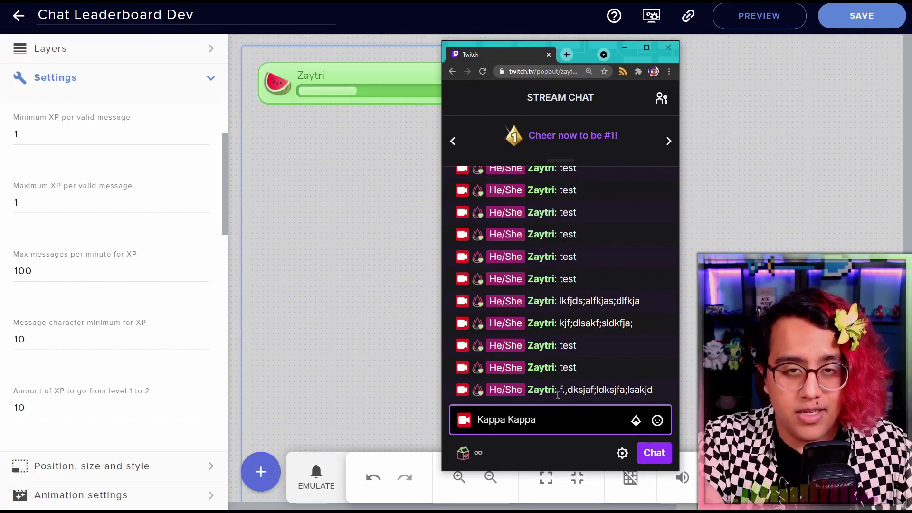
{"action": "key", "text": "Return"}
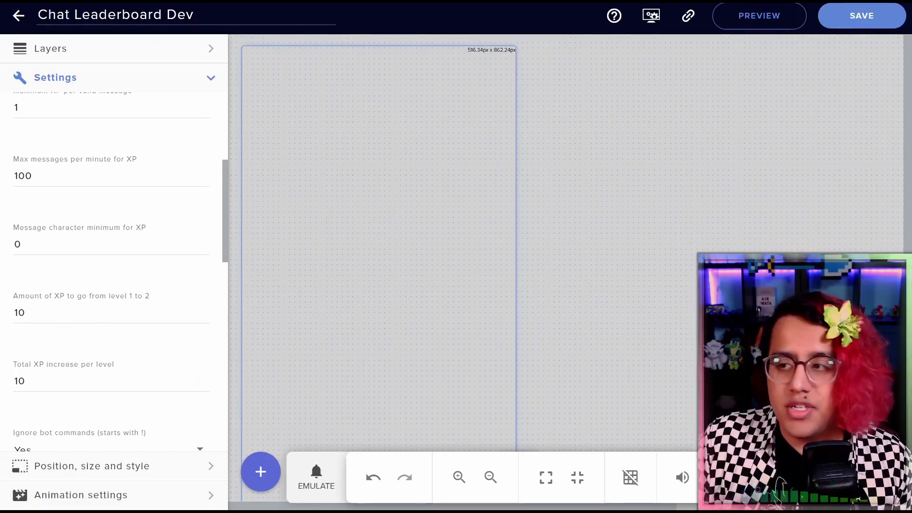
Switch to the Chat Leaderboard Level Scaling spreadsheet to compare XP-per-level values
{"action": "key", "text": "alt+Tab"}
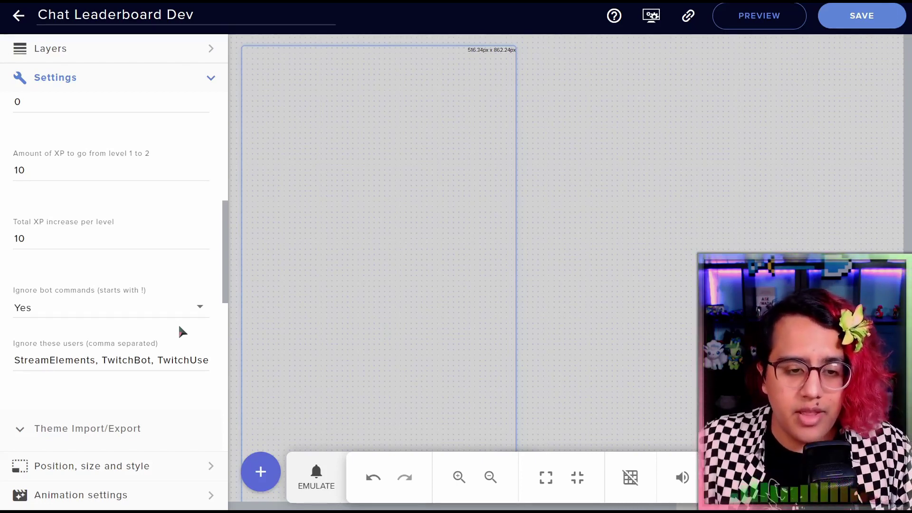
Keep Ignore bot commands set to Yes and look over the ignored users list
{"action": "left_click", "coordinate": [181, 310]}
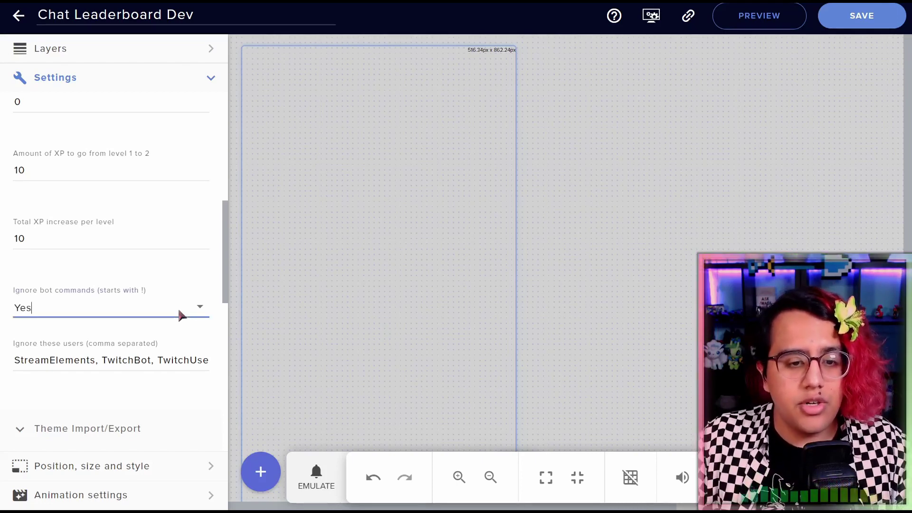
{"action": "left_click", "coordinate": [186, 277]}
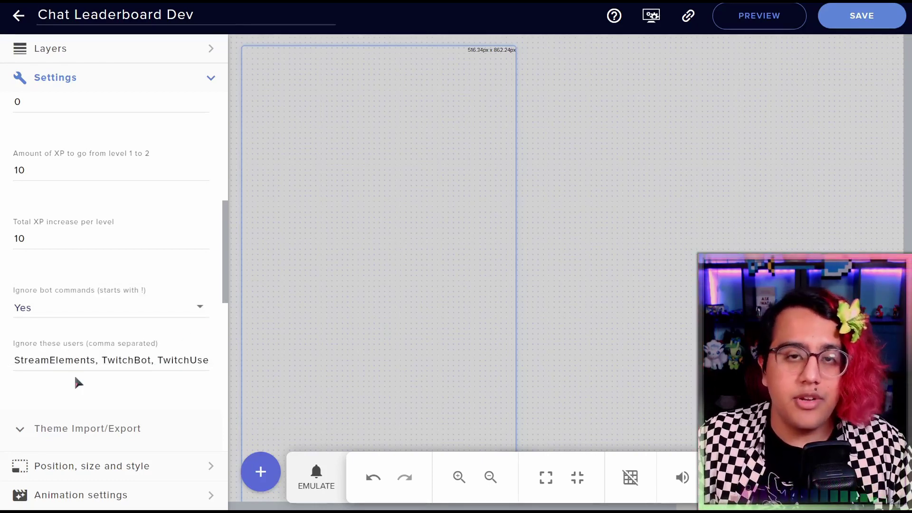
{"action": "left_click_drag", "start_coordinate": [56, 362], "coordinate": [15, 363]}
{"action": "left_click", "coordinate": [157, 391]}
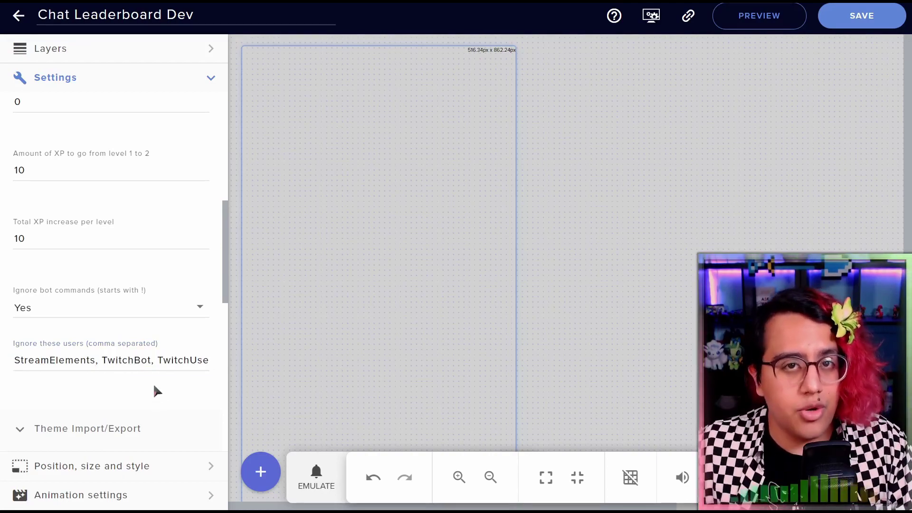
Expand Theme Import/Export, export the current theme and copy all the exported data
{"action": "left_click", "coordinate": [143, 428]}
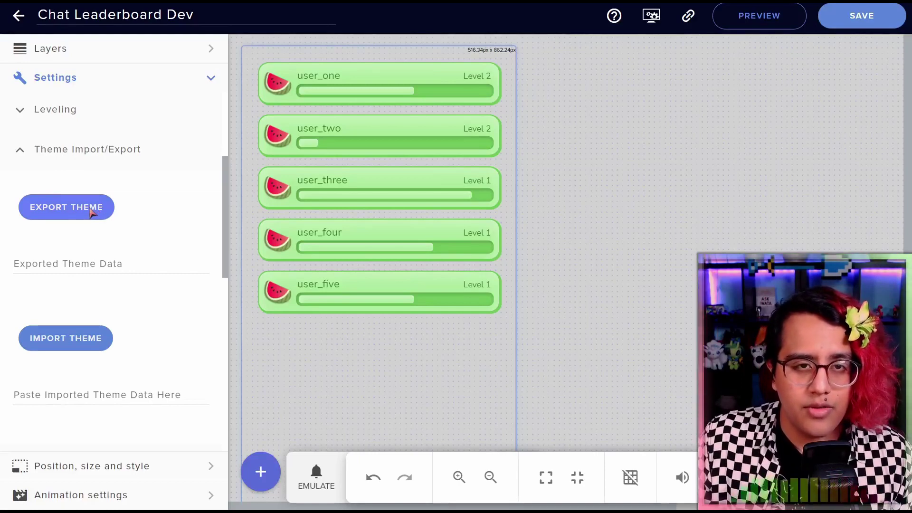
{"action": "left_click", "coordinate": [107, 218]}
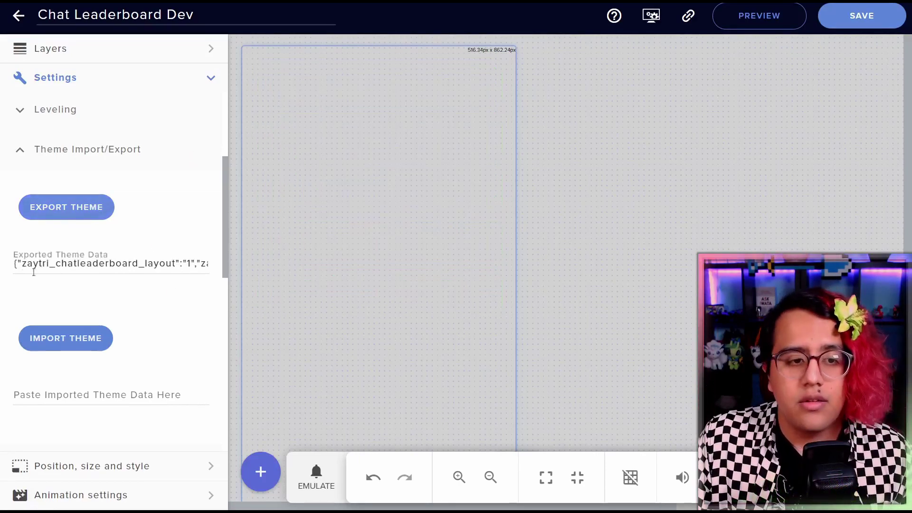
{"action": "double_click", "coordinate": [42, 265]}
{"action": "key", "text": "ctrl+a"}
{"action": "left_click", "coordinate": [71, 262]}
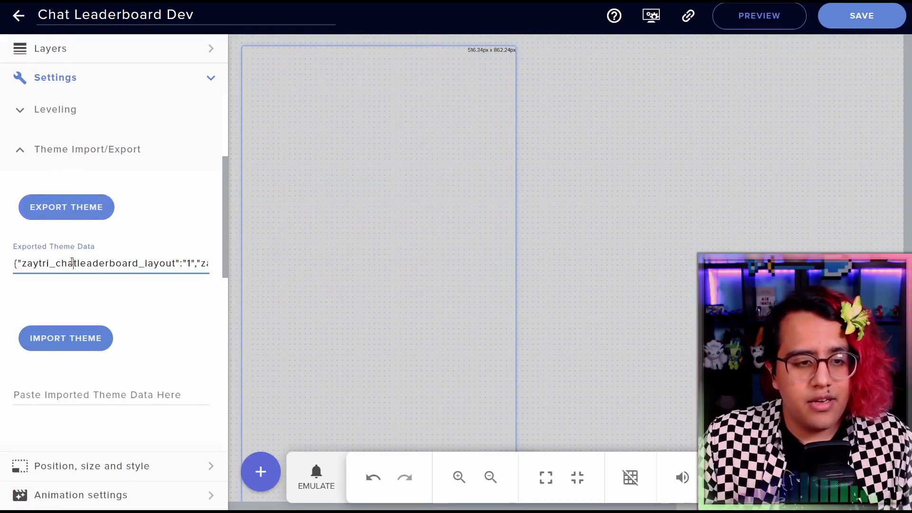
{"action": "key", "text": "ctrl+a"}
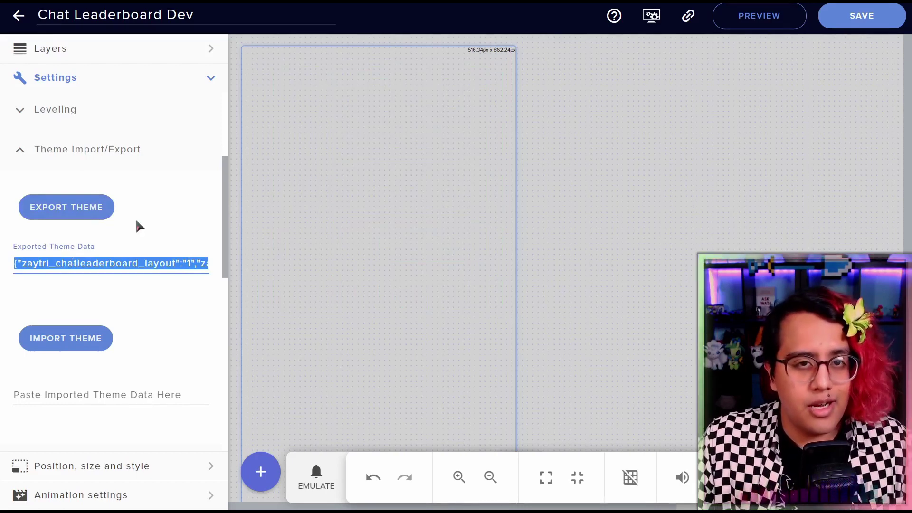
{"action": "left_click", "coordinate": [139, 216]}
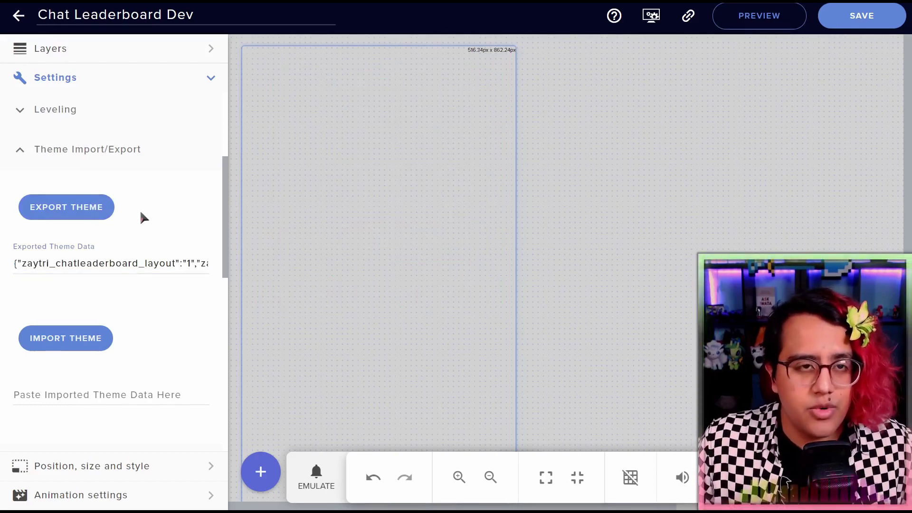
Paste the copied theme data into the Paste Imported Theme Data field
{"action": "left_click", "coordinate": [107, 397]}
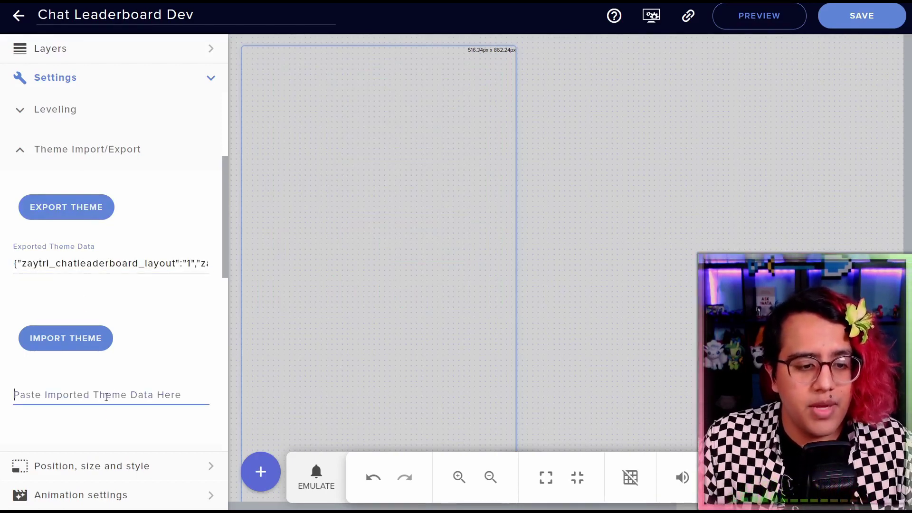
{"action": "key", "text": "ctrl+v"}
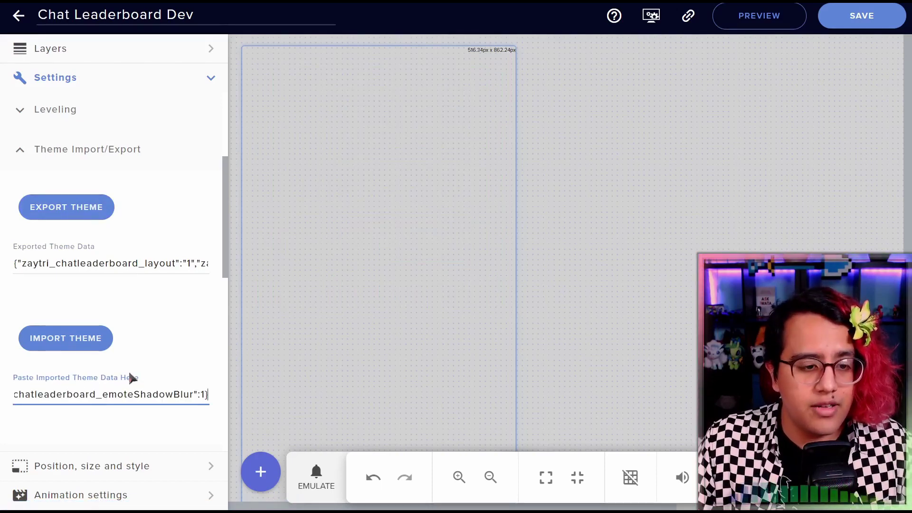
{"action": "left_click", "coordinate": [133, 361]}
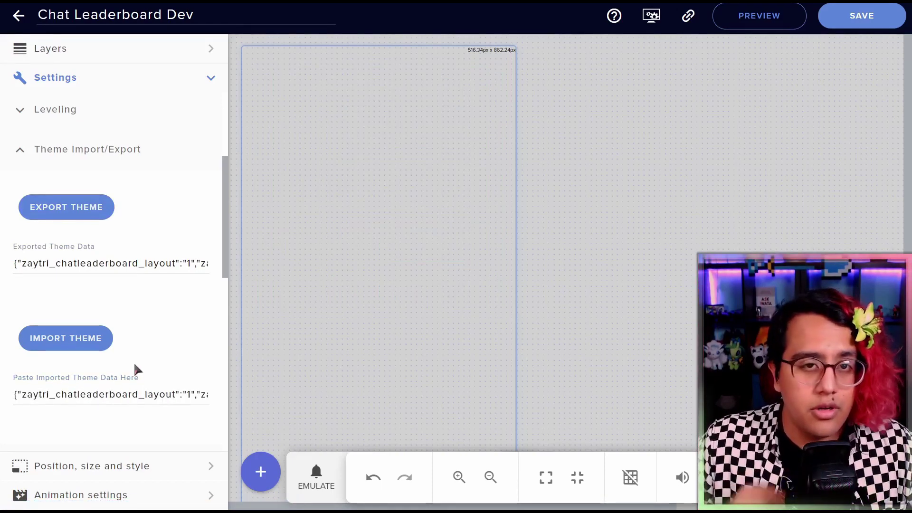
Open the Ice Cream Theme Data raw JSON on GitHub and select all of it
{"action": "left_click_drag", "start_coordinate": [904, 83], "coordinate": [457, 29]}
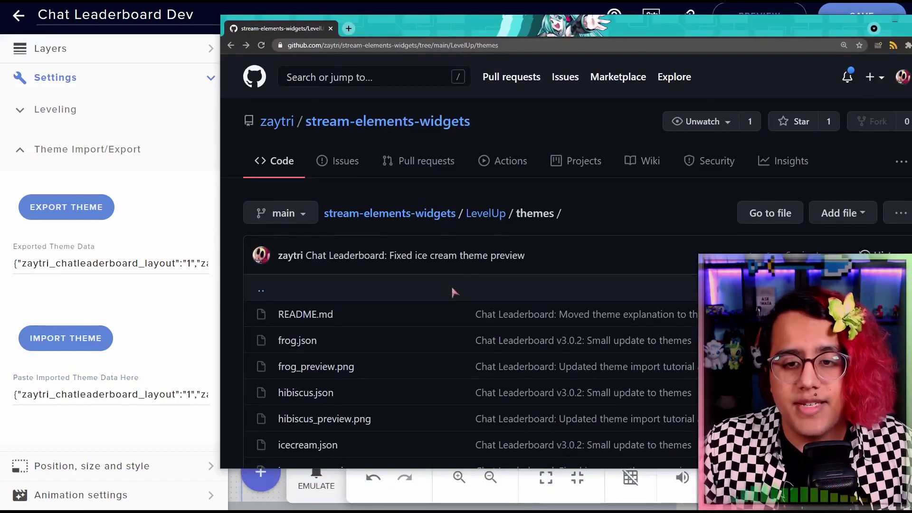
{"action": "scroll", "coordinate": [458, 273], "scroll_direction": "down", "scroll_amount": 8}
{"action": "scroll", "coordinate": [446, 262], "scroll_direction": "down", "scroll_amount": 5}
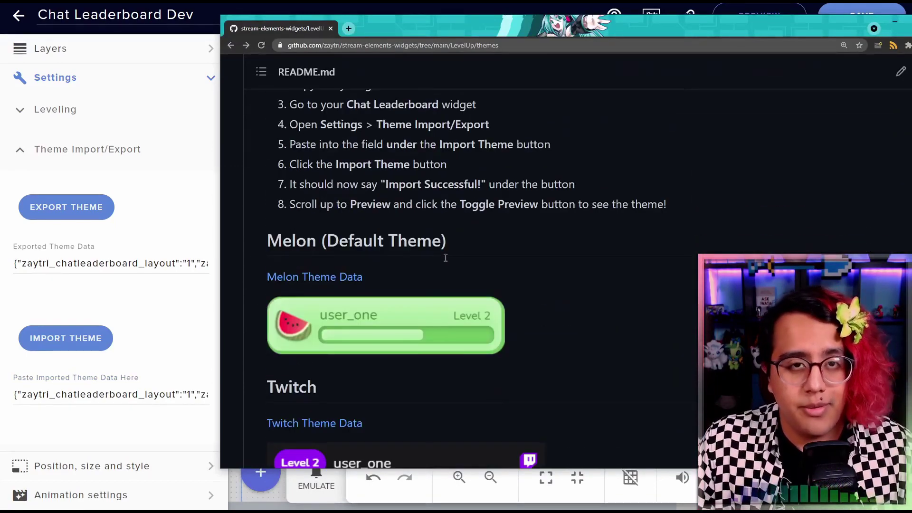
{"action": "scroll", "coordinate": [445, 261], "scroll_direction": "down", "scroll_amount": 7}
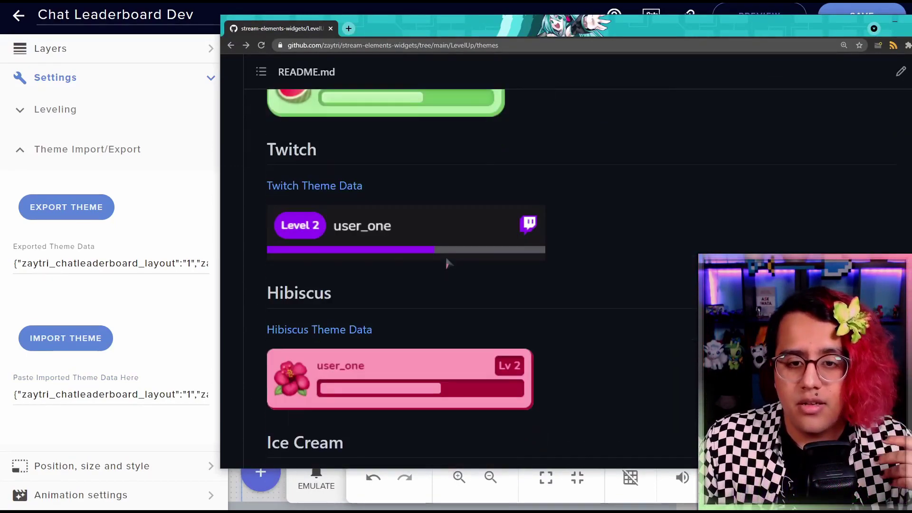
{"action": "scroll", "coordinate": [446, 263], "scroll_direction": "down", "scroll_amount": 3}
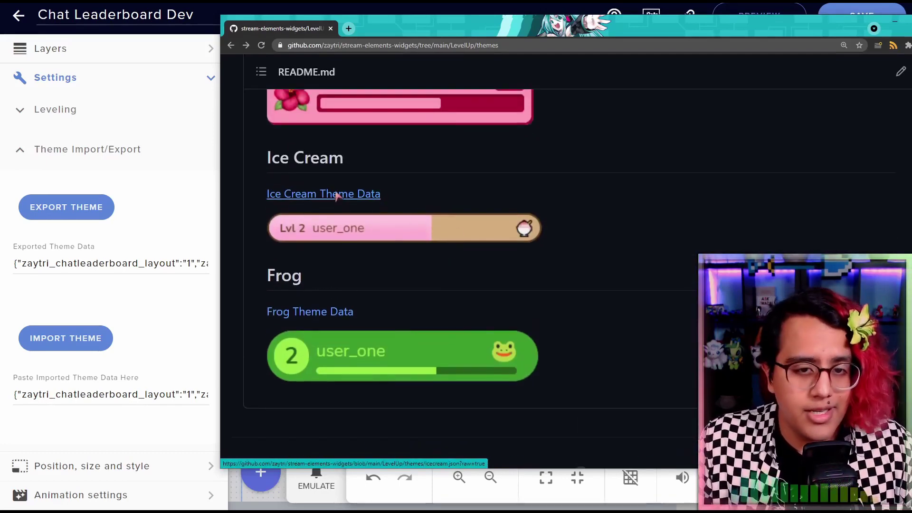
{"action": "left_click", "coordinate": [335, 196]}
{"action": "key", "text": "ctrl+a"}
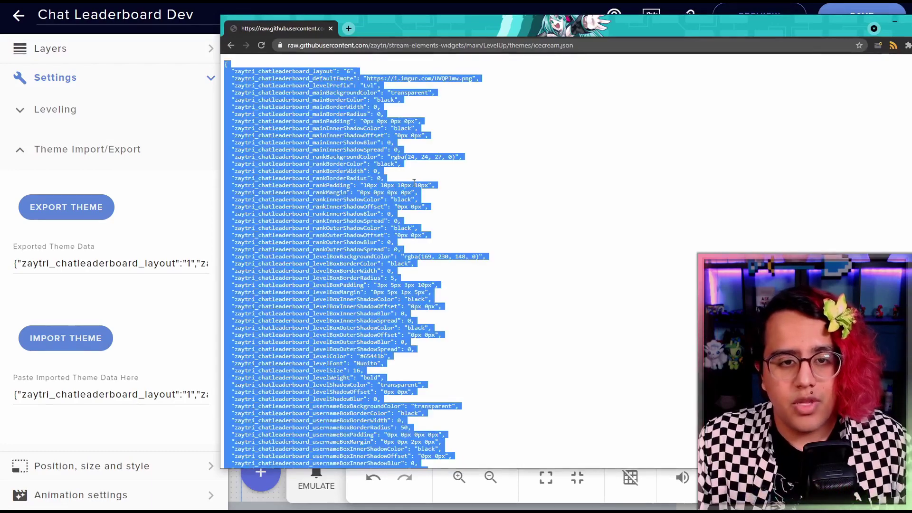
Replace the old import data with the pasted Ice Cream theme JSON and import it
{"action": "key", "text": "ctrl+w"}
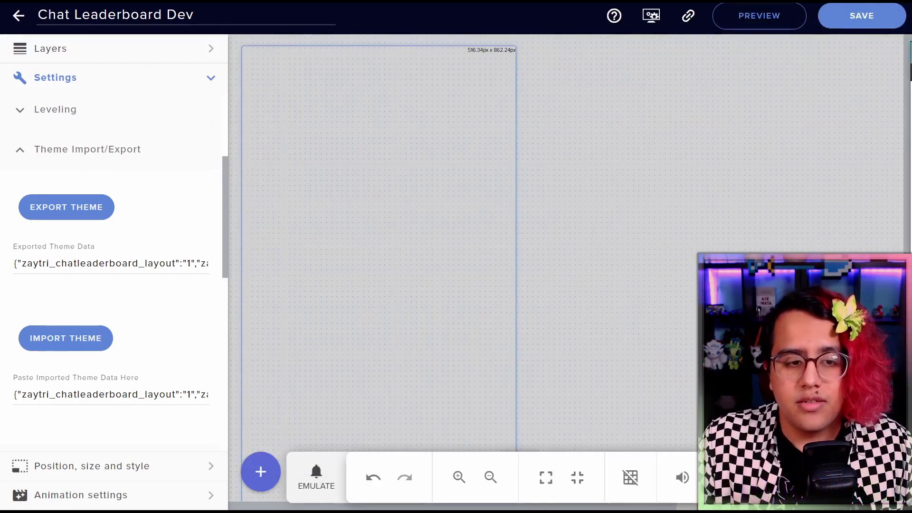
{"action": "left_click", "coordinate": [117, 389]}
{"action": "key", "text": "ctrl+a"}
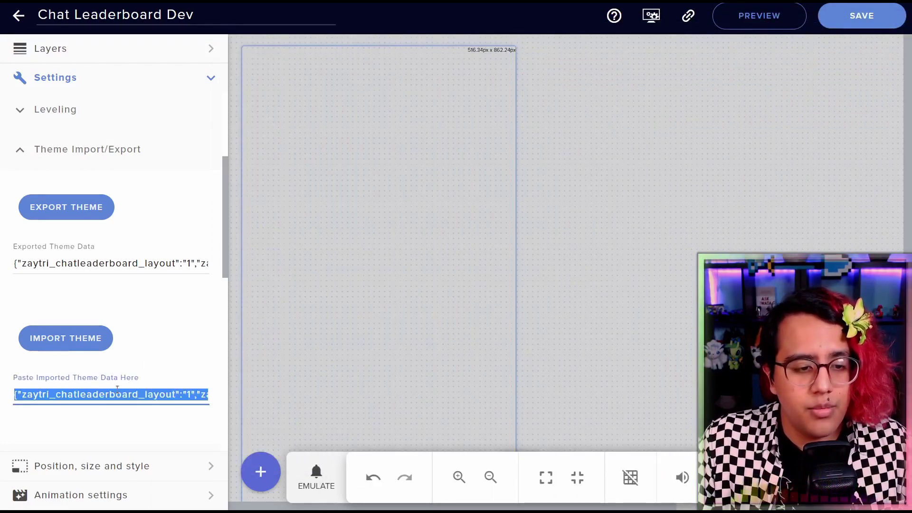
{"action": "key", "text": "ctrl+v"}
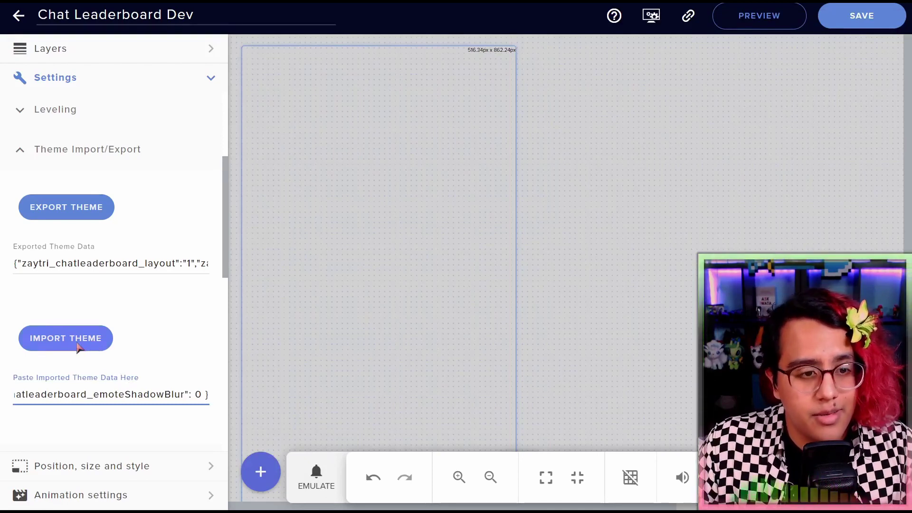
{"action": "left_click", "coordinate": [96, 344]}
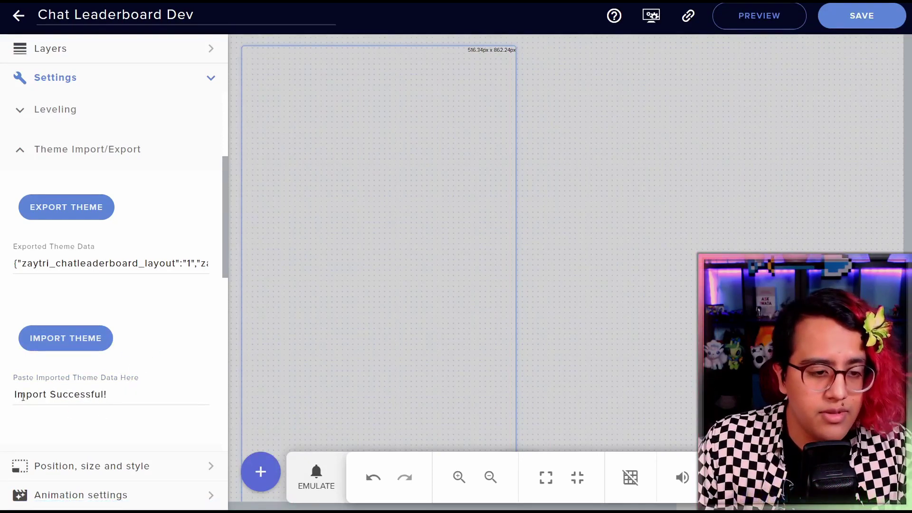
{"action": "left_click_drag", "start_coordinate": [26, 395], "coordinate": [131, 389]}
{"action": "left_click", "coordinate": [144, 300]}
Preview the leaderboard's pink-and-tan Ice Cream bars and expand General Styles
{"action": "scroll", "coordinate": [98, 221], "scroll_direction": "up", "scroll_amount": 4}
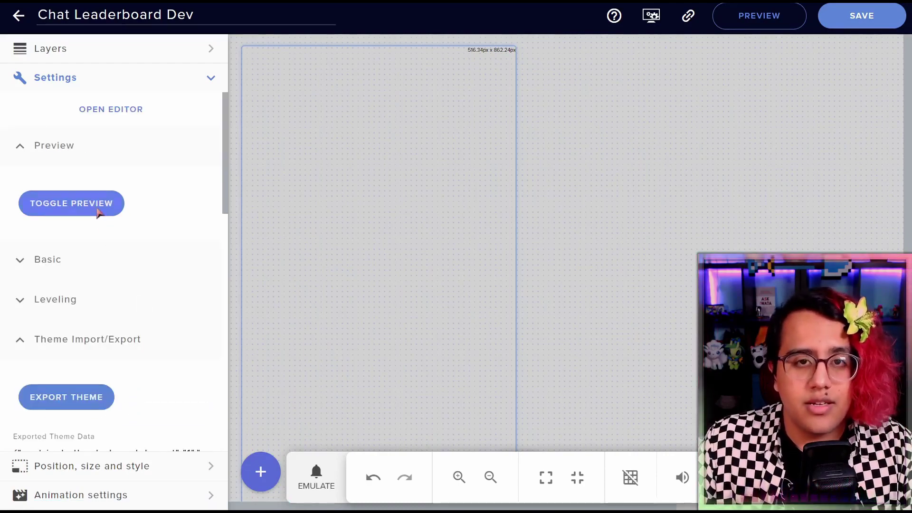
{"action": "left_click", "coordinate": [98, 210]}
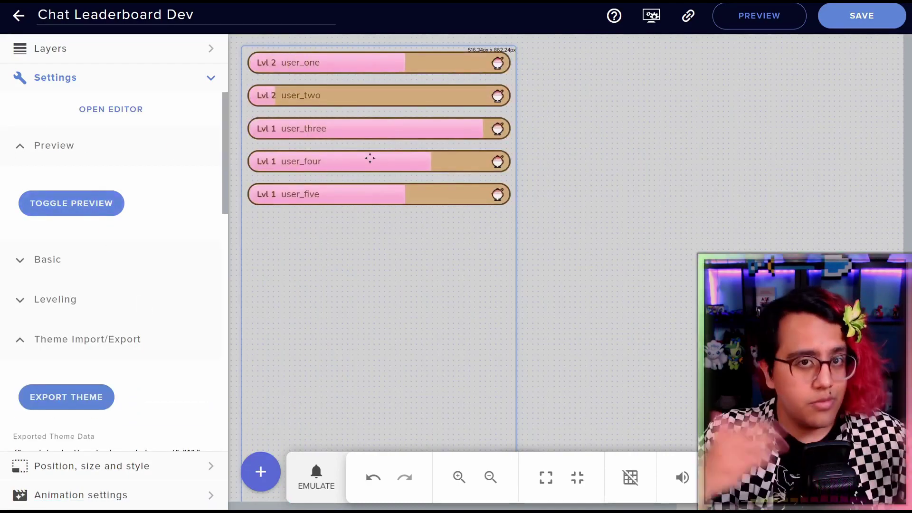
{"action": "scroll", "coordinate": [114, 266], "scroll_direction": "down", "scroll_amount": 5}
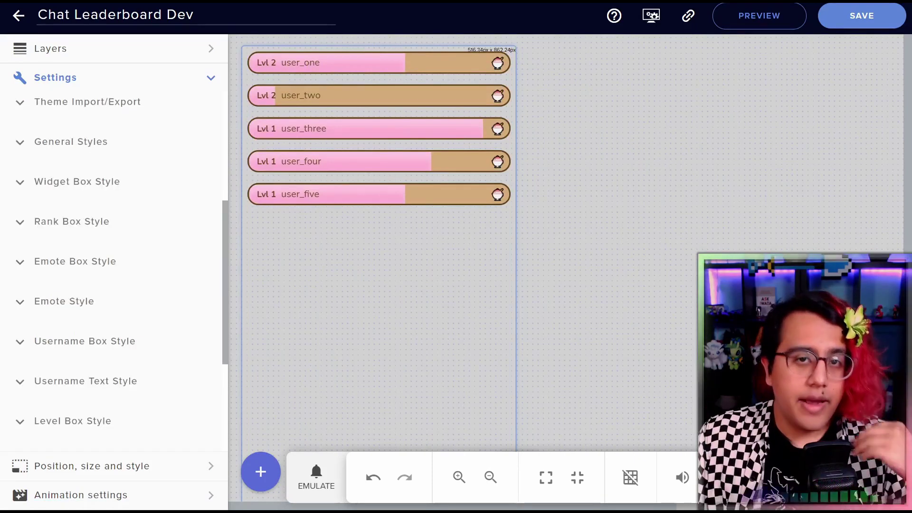
{"action": "scroll", "coordinate": [150, 257], "scroll_direction": "up", "scroll_amount": 2}
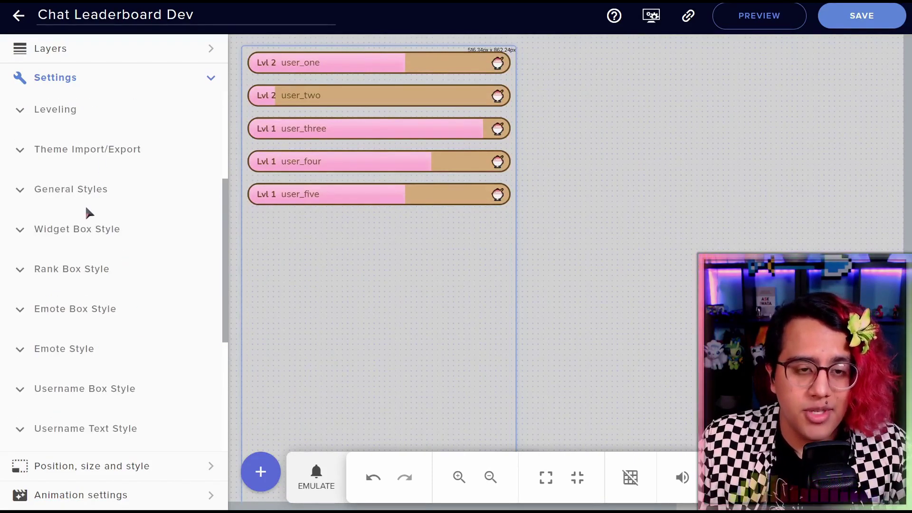
{"action": "scroll", "coordinate": [95, 223], "scroll_direction": "down", "scroll_amount": 3}
{"action": "scroll", "coordinate": [25, 199], "scroll_direction": "up", "scroll_amount": 3}
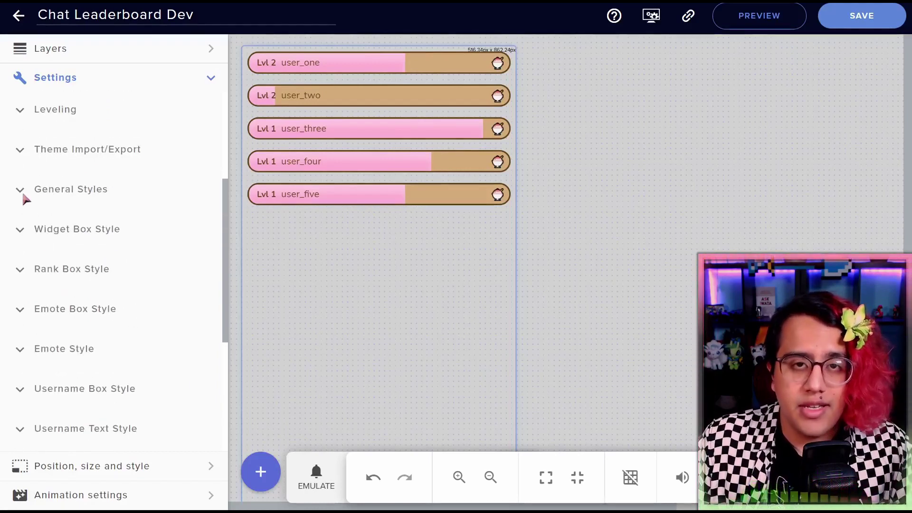
{"action": "left_click", "coordinate": [24, 194]}
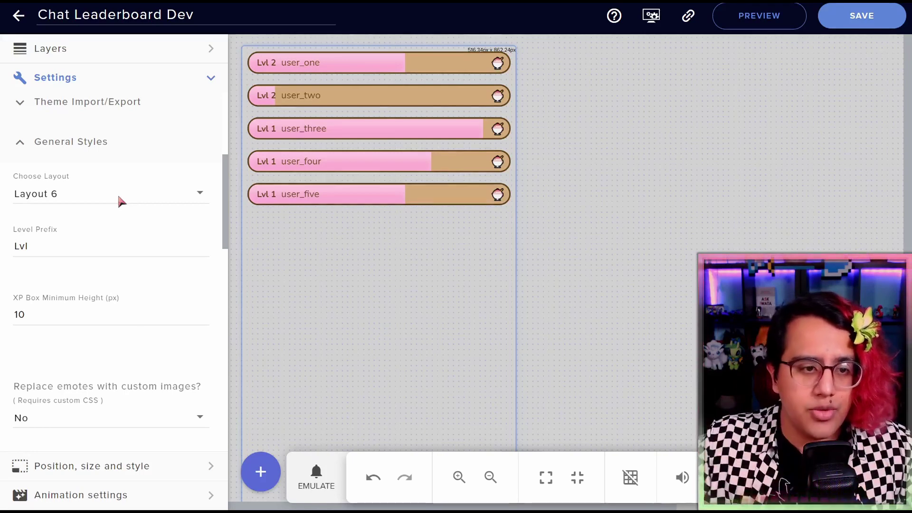
{"action": "left_click", "coordinate": [121, 202]}
{"action": "scroll", "coordinate": [87, 247], "scroll_direction": "down", "scroll_amount": 2}
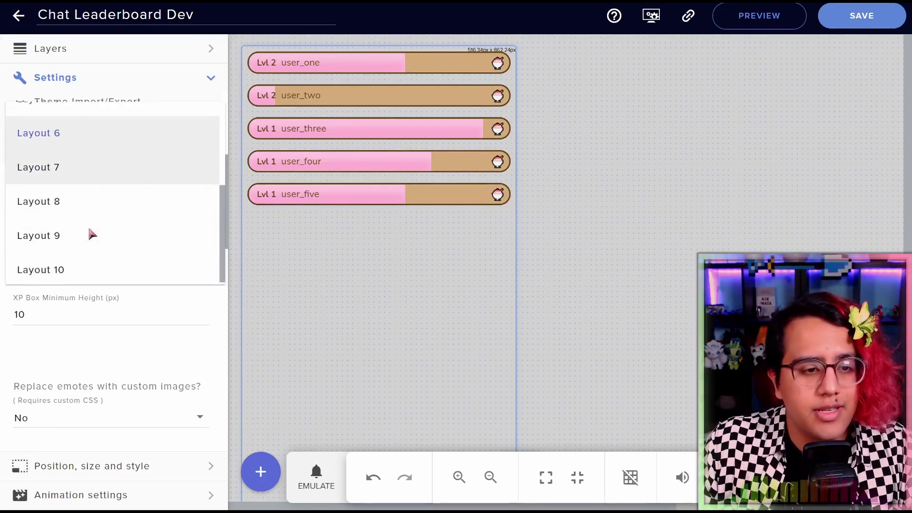
{"action": "left_click", "coordinate": [77, 233]}
{"action": "scroll", "coordinate": [109, 171], "scroll_direction": "up", "scroll_amount": 4}
{"action": "left_click", "coordinate": [98, 161]}
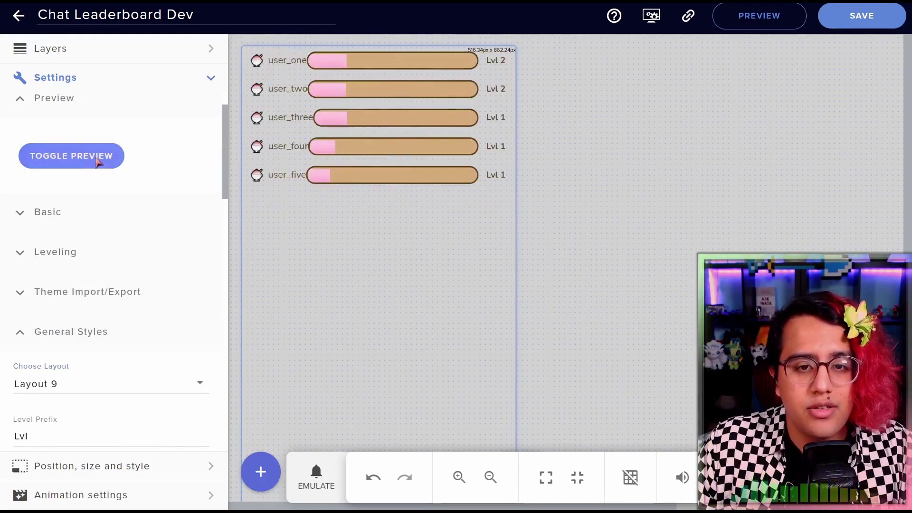
{"action": "left_click", "coordinate": [65, 386]}
{"action": "scroll", "coordinate": [71, 299], "scroll_direction": "up", "scroll_amount": 3}
{"action": "left_click", "coordinate": [69, 299]}
{"action": "left_click", "coordinate": [95, 157]}
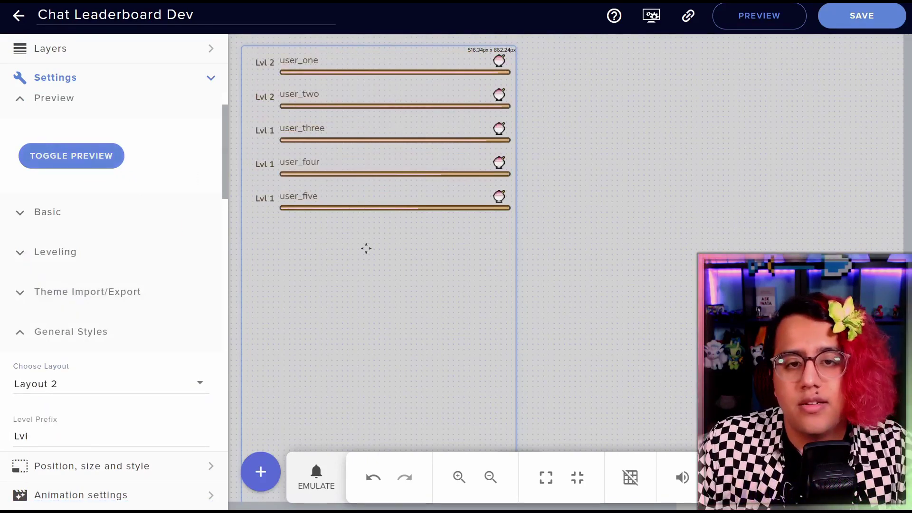
{"action": "scroll", "coordinate": [173, 283], "scroll_direction": "down", "scroll_amount": 2}
{"action": "left_click", "coordinate": [50, 344]}
{"action": "scroll", "coordinate": [122, 301], "scroll_direction": "down", "scroll_amount": 2}
{"action": "left_click", "coordinate": [69, 344]}
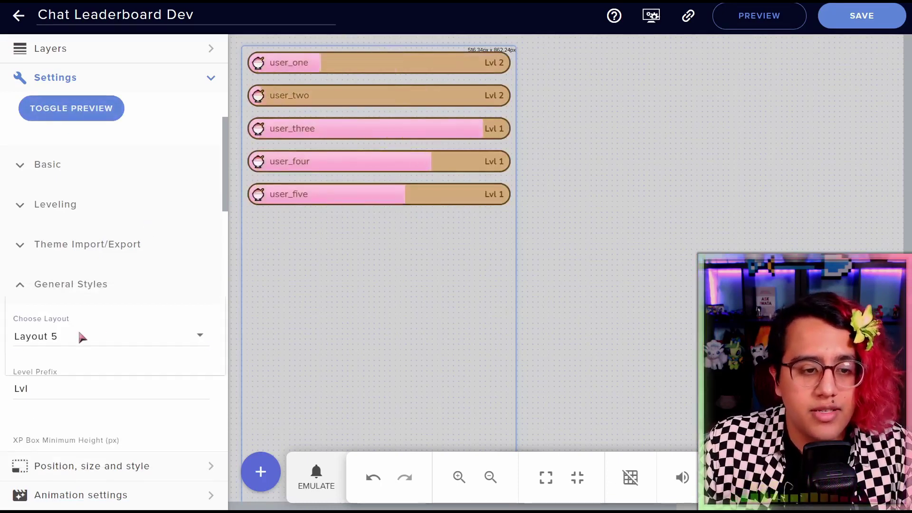
{"action": "left_click", "coordinate": [81, 337]}
{"action": "left_click", "coordinate": [45, 371]}
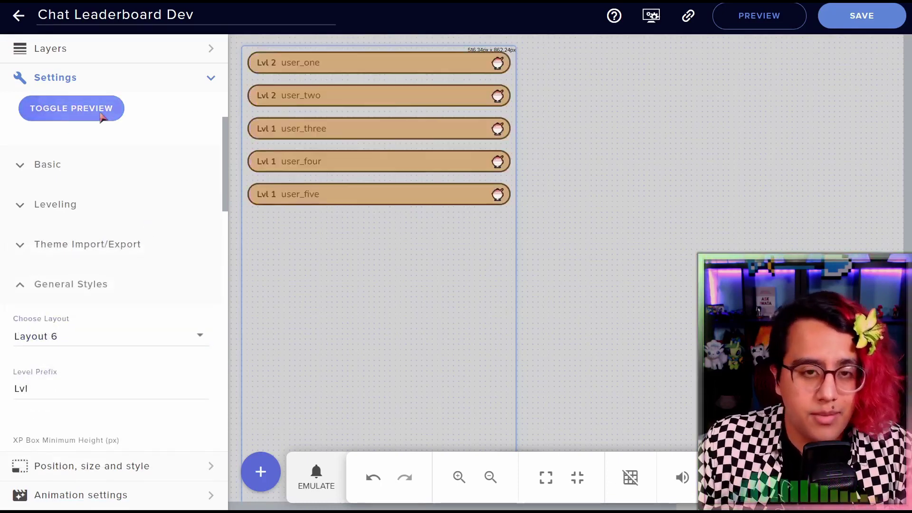
{"action": "left_click", "coordinate": [102, 118]}
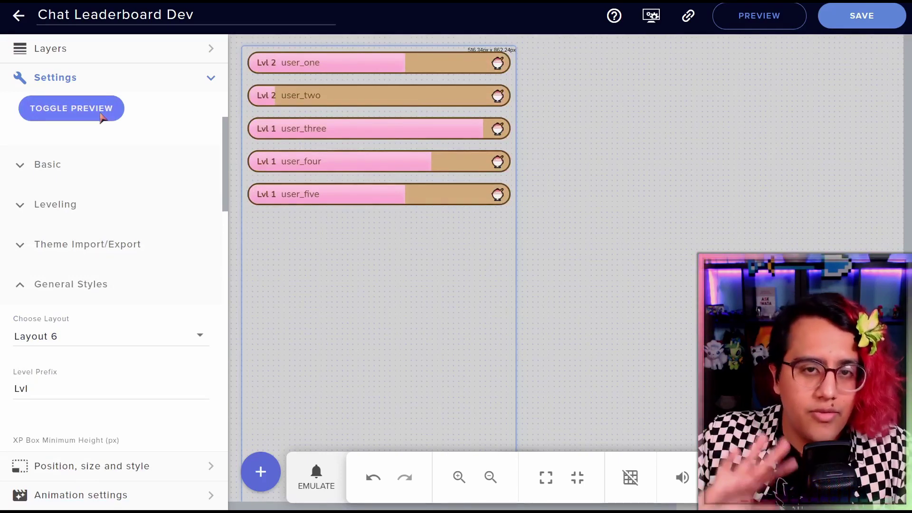
Change the level prefix from 'Lvl' to 'Level' and preview the leaderboard
{"action": "scroll", "coordinate": [66, 246], "scroll_direction": "down", "scroll_amount": 3}
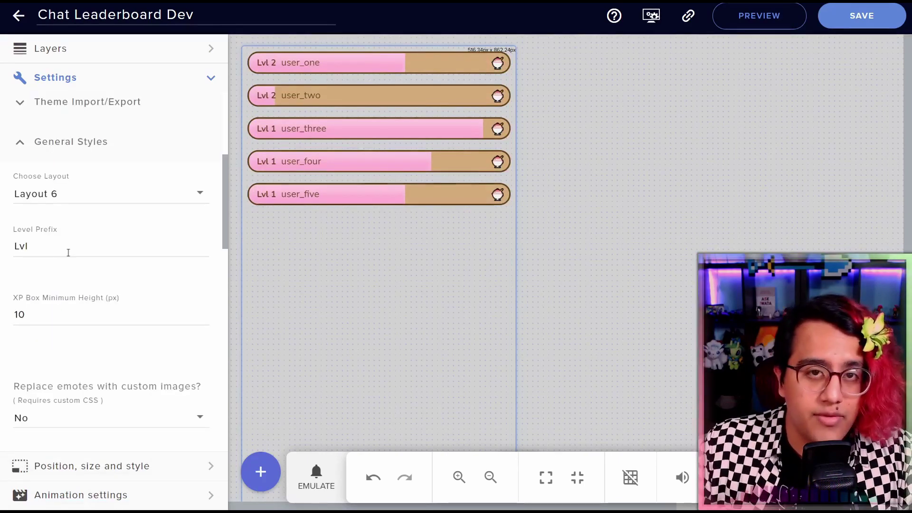
{"action": "left_click", "coordinate": [53, 246]}
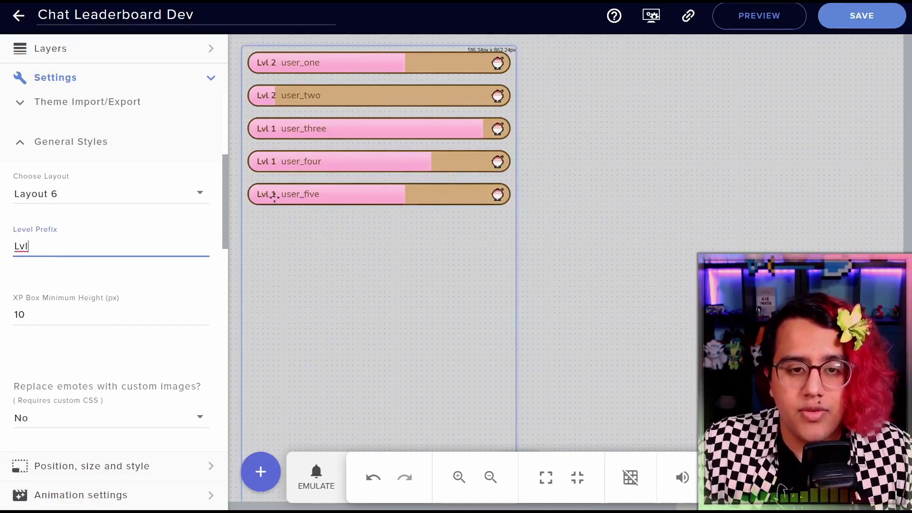
{"action": "double_click", "coordinate": [85, 246]}
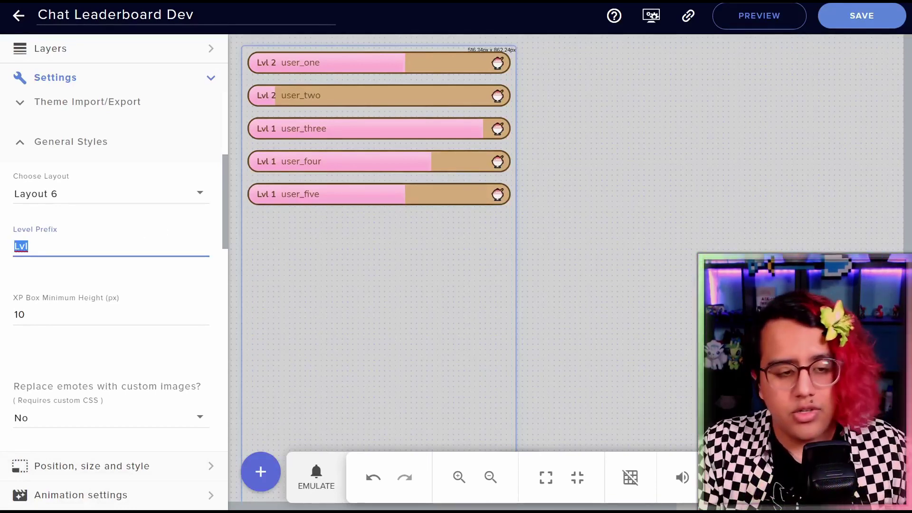
{"action": "type", "text": "Leve"}
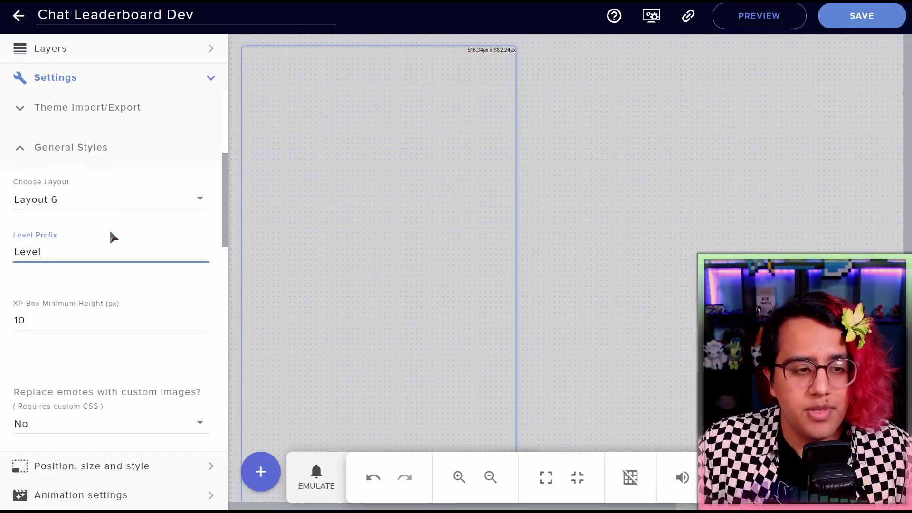
{"action": "scroll", "coordinate": [109, 229], "scroll_direction": "up", "scroll_amount": 5}
{"action": "left_click", "coordinate": [78, 203]}
Delete the level prefix entirely and refresh the leaderboard preview
{"action": "scroll", "coordinate": [91, 258], "scroll_direction": "down", "scroll_amount": 3}
{"action": "double_click", "coordinate": [52, 345]}
{"action": "key", "text": "BackSpace"}
{"action": "scroll", "coordinate": [143, 285], "scroll_direction": "up", "scroll_amount": 3}
{"action": "left_click", "coordinate": [62, 213]}
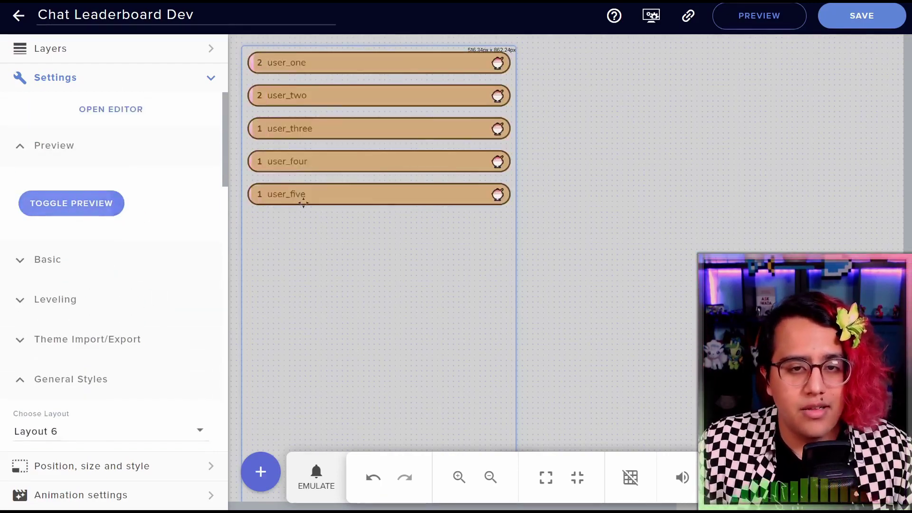
{"action": "scroll", "coordinate": [122, 273], "scroll_direction": "down", "scroll_amount": 5}
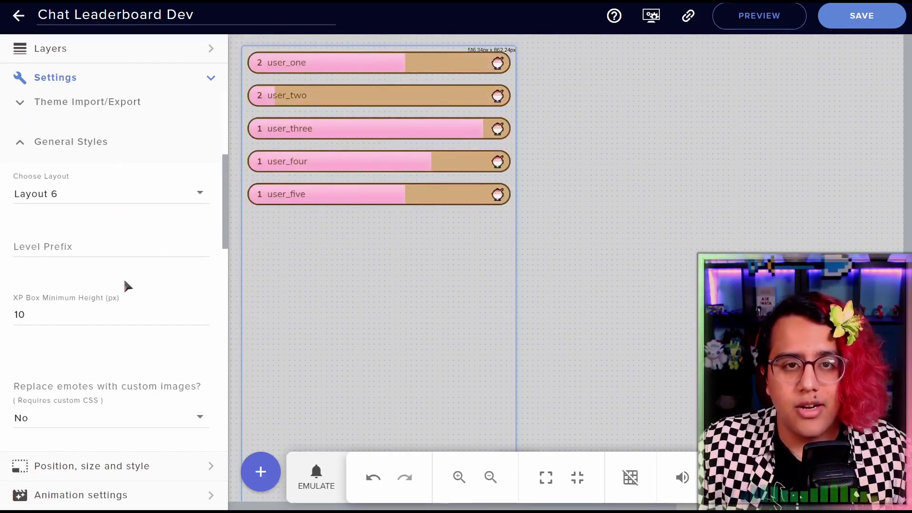
Restore the level prefix to 'Lvl'
{"action": "left_click", "coordinate": [122, 278]}
{"action": "type", "text": "Lvl"}
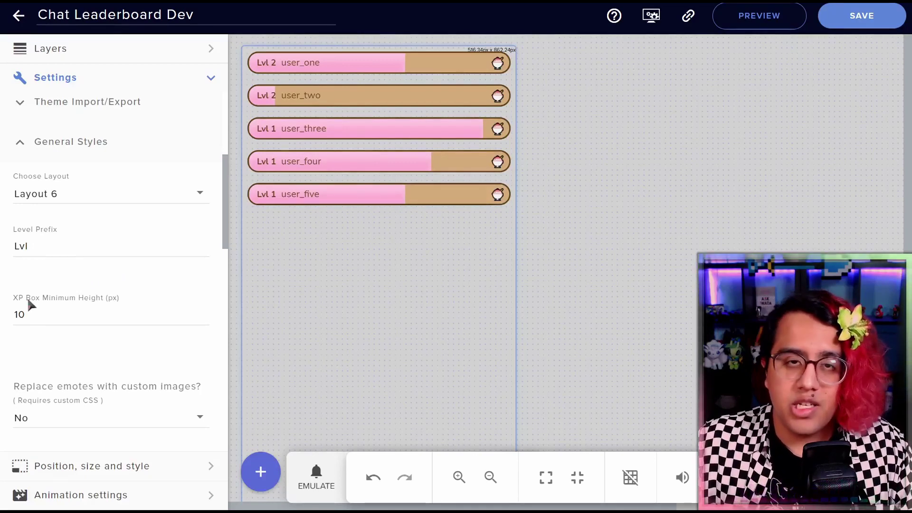
{"action": "left_click", "coordinate": [48, 319]}
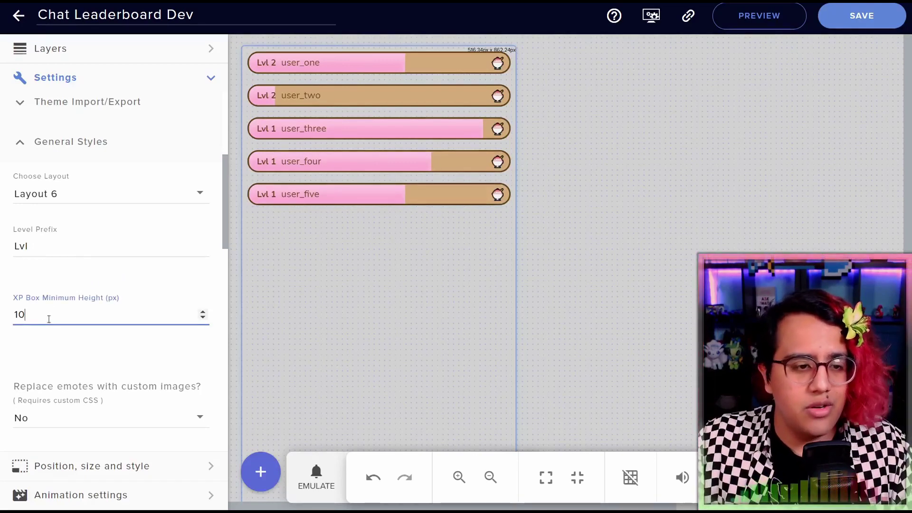
{"action": "left_click", "coordinate": [88, 257]}
Switch the leaderboard to Layout 1 and preview it
{"action": "left_click", "coordinate": [98, 197]}
{"action": "scroll", "coordinate": [57, 158], "scroll_direction": "up", "scroll_amount": 3}
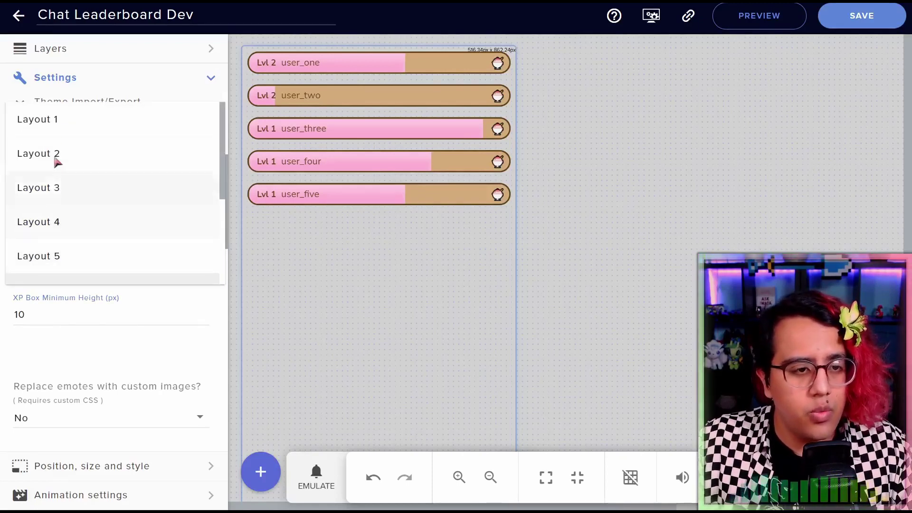
{"action": "left_click", "coordinate": [70, 122]}
{"action": "scroll", "coordinate": [109, 266], "scroll_direction": "up", "scroll_amount": 5}
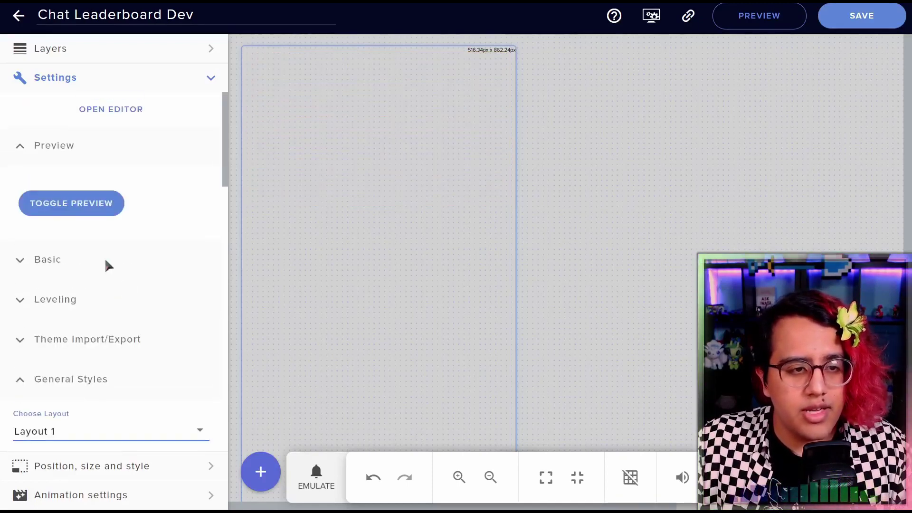
{"action": "left_click", "coordinate": [72, 205]}
{"action": "scroll", "coordinate": [156, 225], "scroll_direction": "down", "scroll_amount": 4}
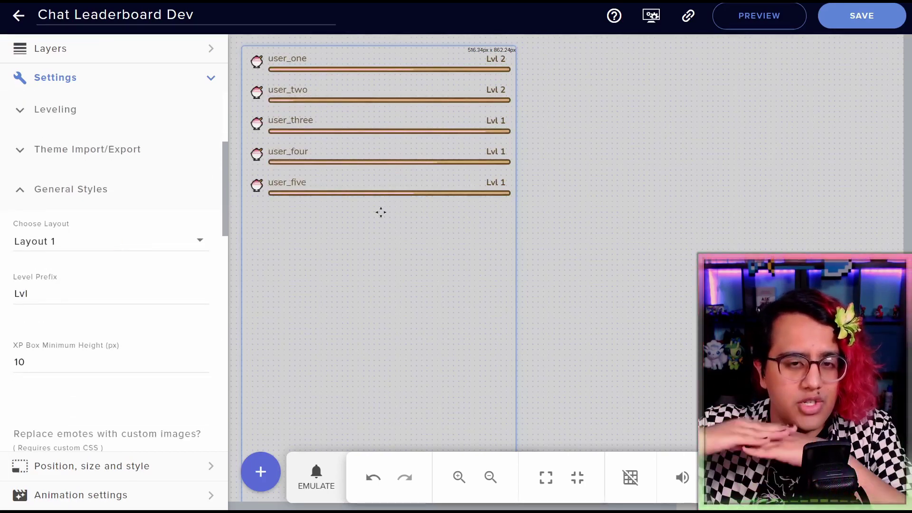
Set the XP box minimum height to 20 px and preview the taller boxes
{"action": "left_click", "coordinate": [14, 363]}
{"action": "key", "text": "Delete"}
{"action": "type", "text": "2"}
{"action": "scroll", "coordinate": [95, 193], "scroll_direction": "up", "scroll_amount": 4}
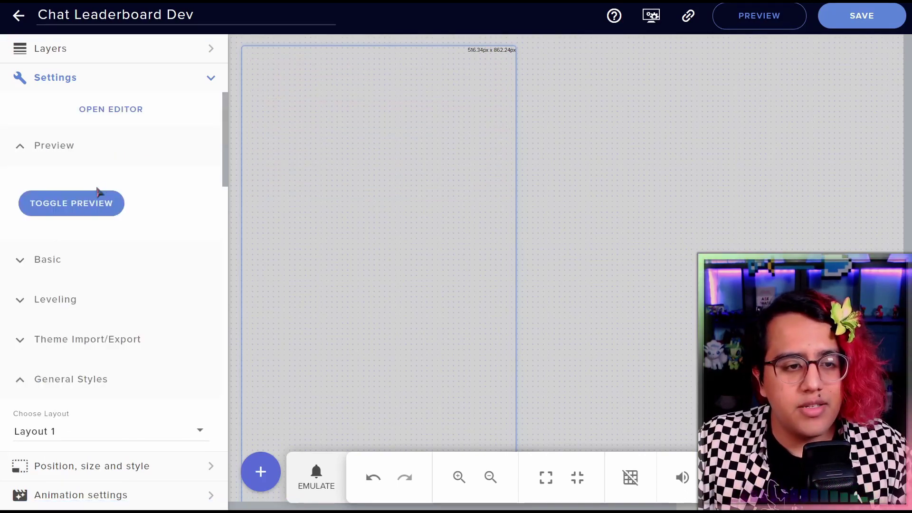
{"action": "left_click", "coordinate": [96, 199]}
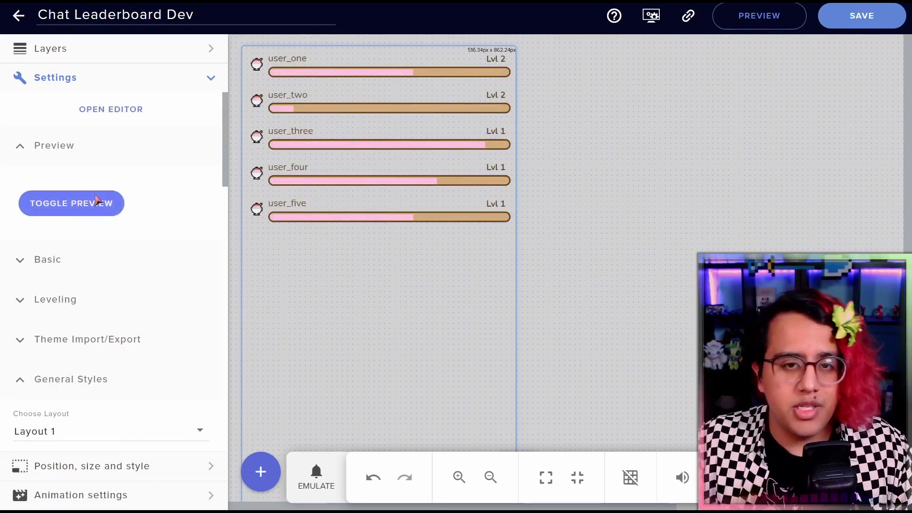
{"action": "scroll", "coordinate": [96, 199], "scroll_direction": "down", "scroll_amount": 10}
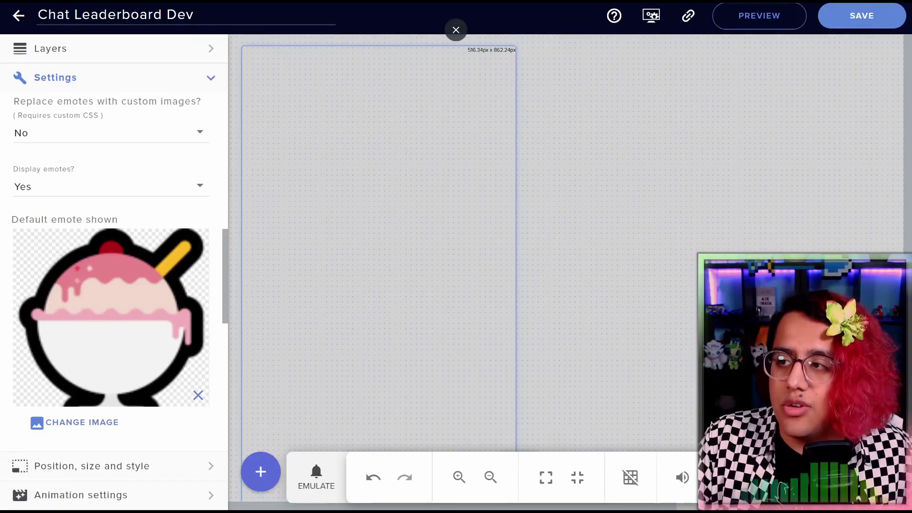
Post 'test' and the Tab-completed zaytriscr channel emote in Twitch chat
{"action": "key", "text": "alt+Tab"}
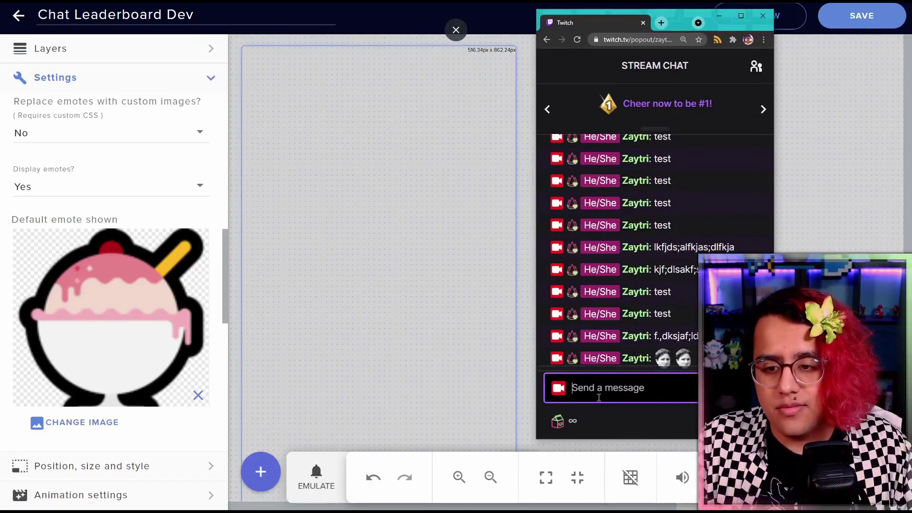
{"action": "type", "text": "test"}
{"action": "key", "text": "Return"}
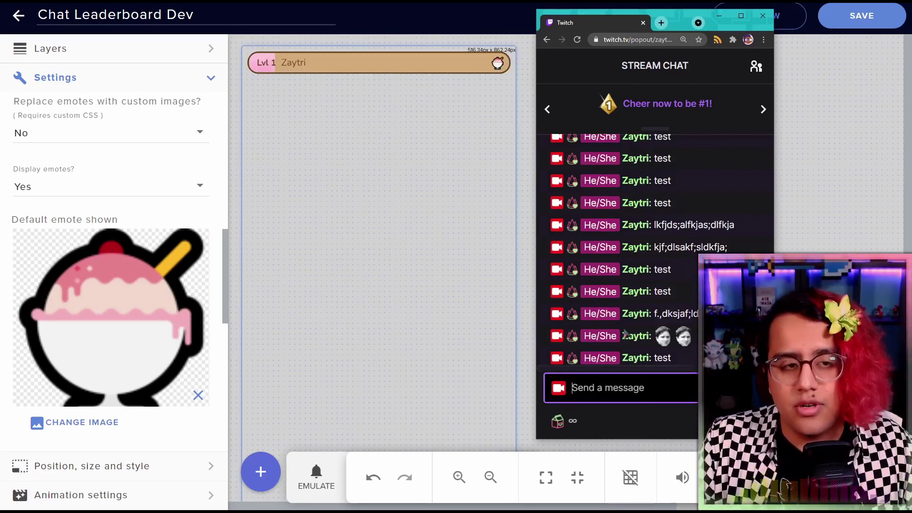
{"action": "type", "text": "zaytri"}
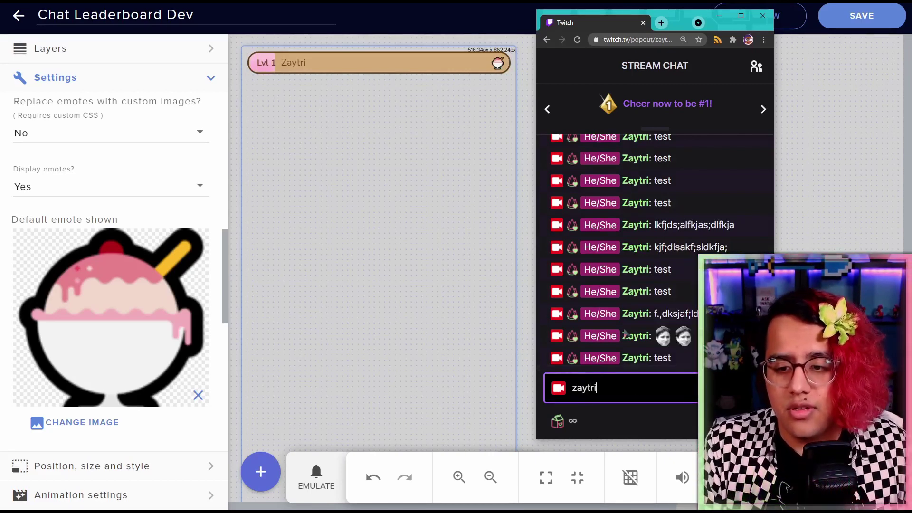
{"action": "type", "text": "scr"}
{"action": "key", "text": "Tab"}
{"action": "key", "text": "Return"}
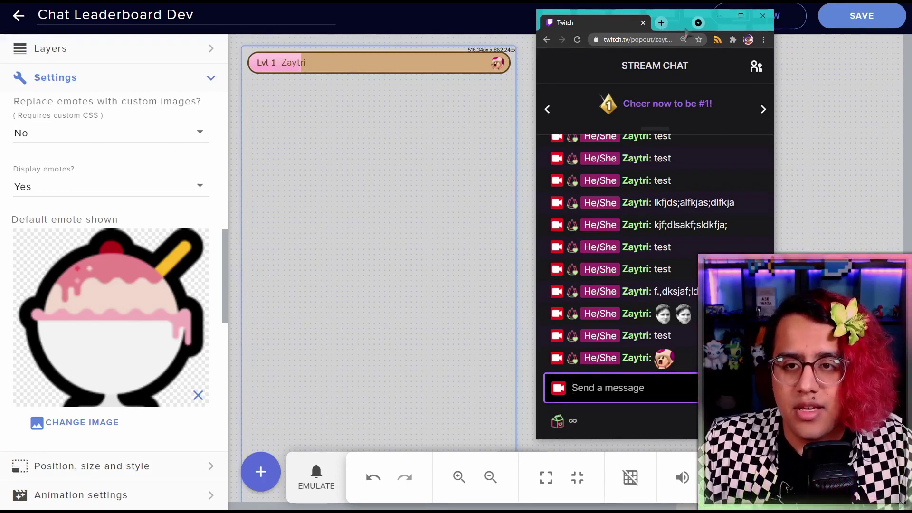
{"action": "left_click", "coordinate": [718, 16]}
Set Display emotes to No and preview the leaderboard without emotes
{"action": "left_click", "coordinate": [63, 190]}
{"action": "left_click", "coordinate": [40, 230]}
{"action": "scroll", "coordinate": [74, 226], "scroll_direction": "up", "scroll_amount": 5}
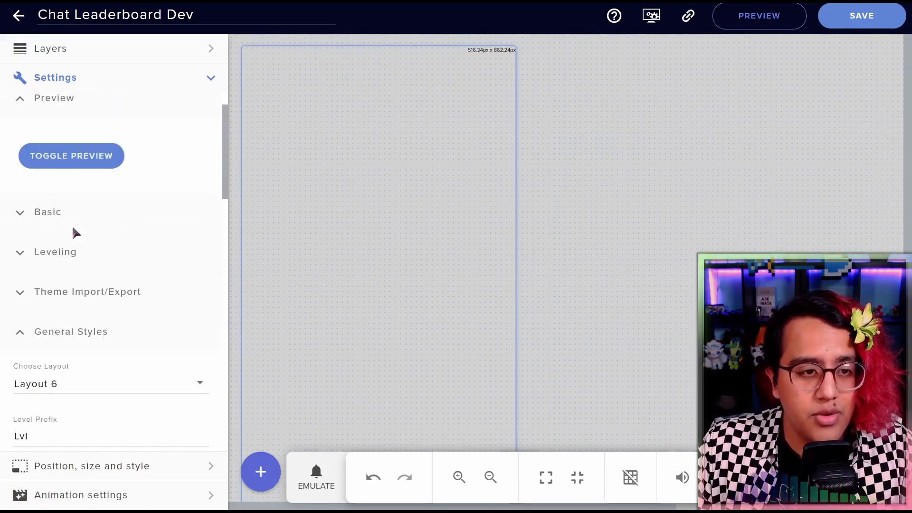
{"action": "left_click", "coordinate": [70, 161]}
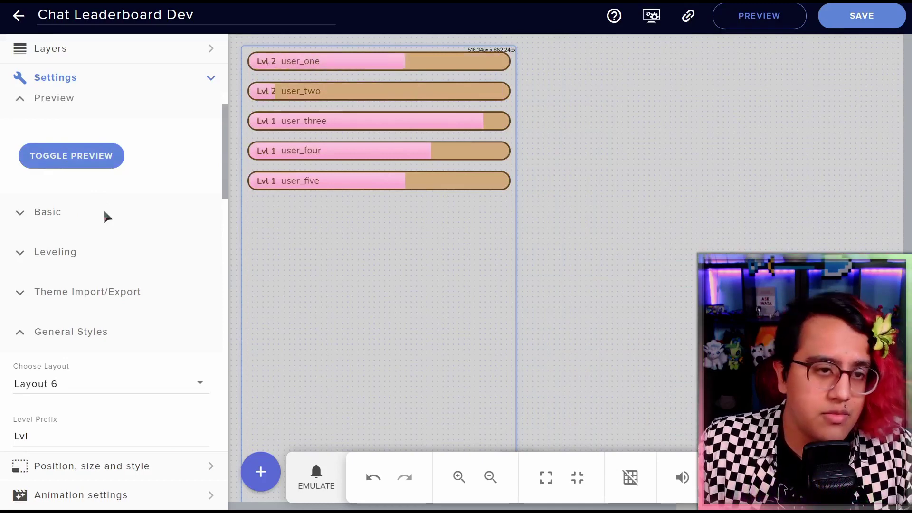
{"action": "scroll", "coordinate": [103, 212], "scroll_direction": "down", "scroll_amount": 6}
{"action": "scroll", "coordinate": [107, 216], "scroll_direction": "down", "scroll_amount": 4}
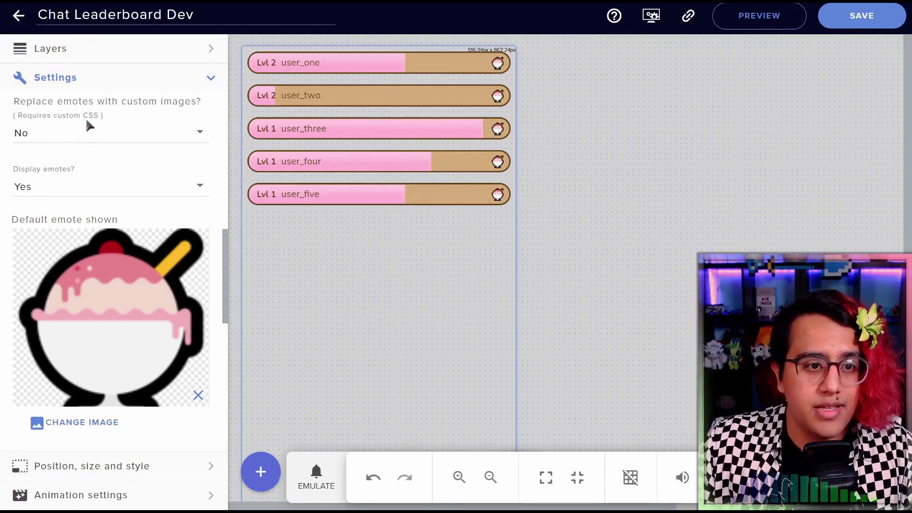
Set 'Replace emotes with custom images?' to Yes and preview the leaderboard
{"action": "left_click", "coordinate": [62, 141]}
{"action": "left_click", "coordinate": [33, 99]}
{"action": "scroll", "coordinate": [70, 164], "scroll_direction": "up", "scroll_amount": 5}
{"action": "left_click", "coordinate": [72, 213]}
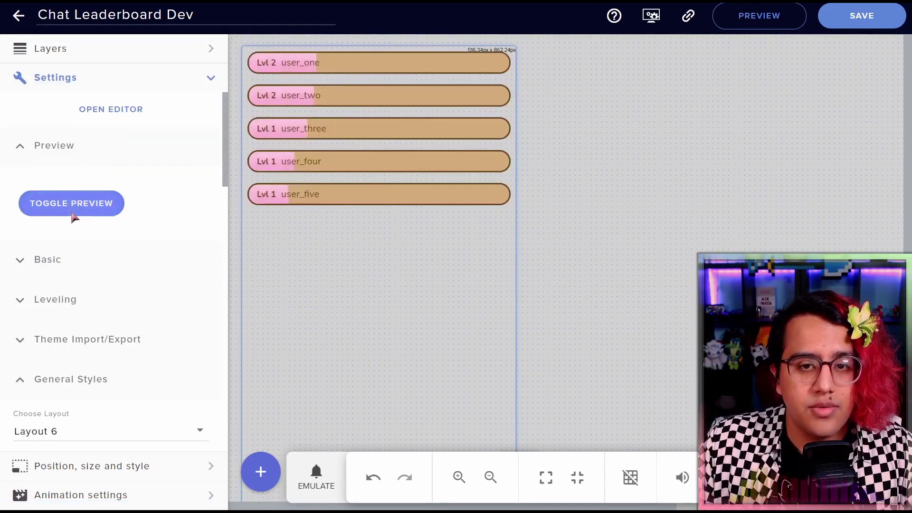
Paste the commented #rank-N .emote image rules, uncommented, below the CSS comment block
{"action": "left_click", "coordinate": [126, 114]}
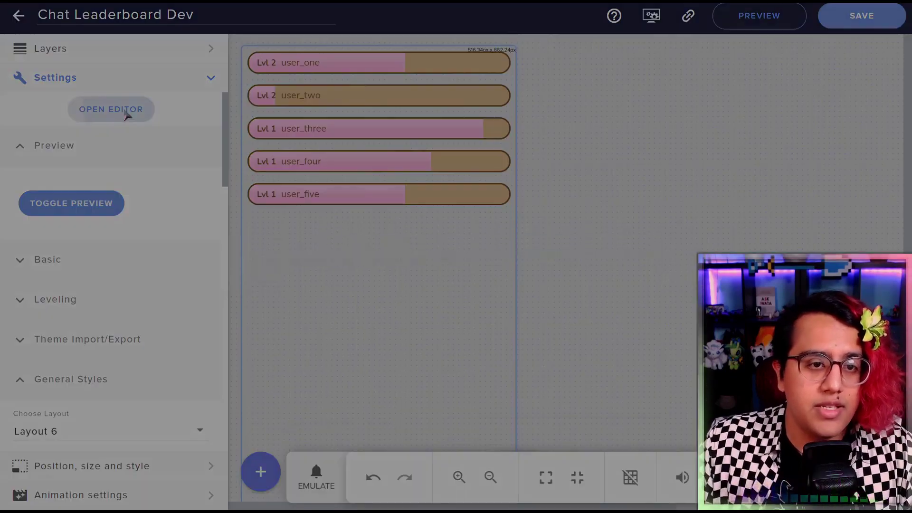
{"action": "left_click", "coordinate": [245, 209]}
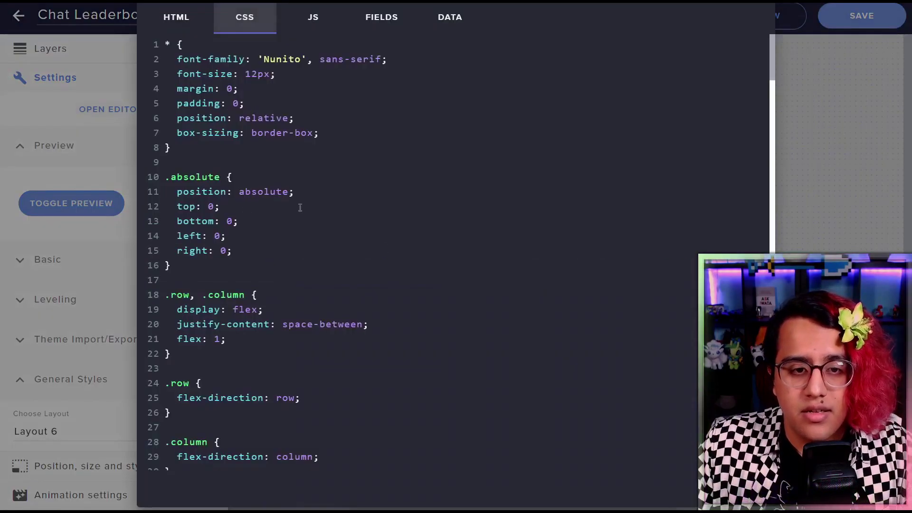
{"action": "scroll", "coordinate": [631, 157], "scroll_direction": "down", "scroll_amount": 20}
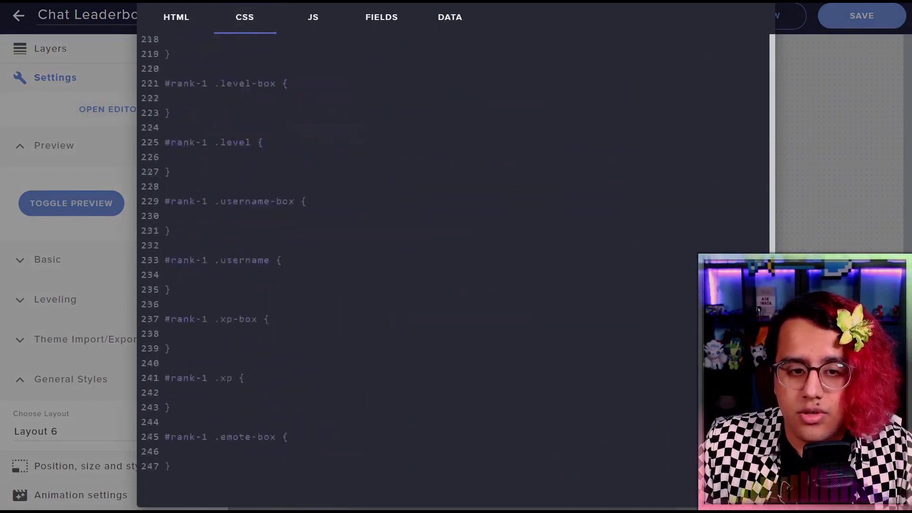
{"action": "scroll", "coordinate": [446, 264], "scroll_direction": "down", "scroll_amount": 5}
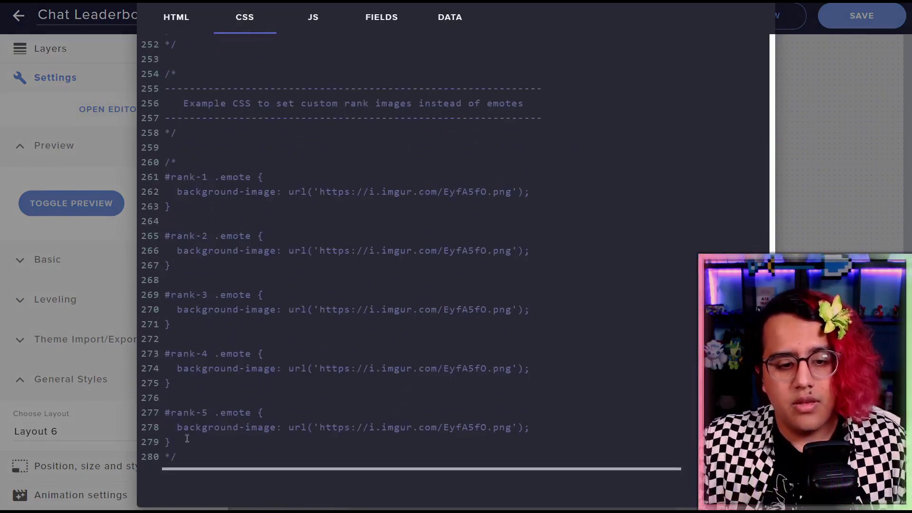
{"action": "left_click_drag", "start_coordinate": [187, 438], "coordinate": [161, 166]}
{"action": "key", "text": "ctrl+c"}
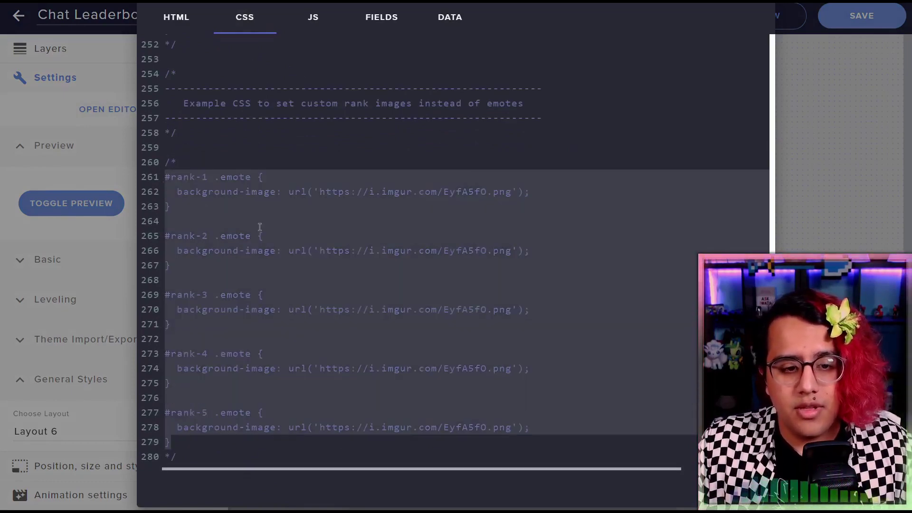
{"action": "left_click", "coordinate": [200, 456]}
{"action": "key", "text": "Return"}
{"action": "key", "text": "Return"}
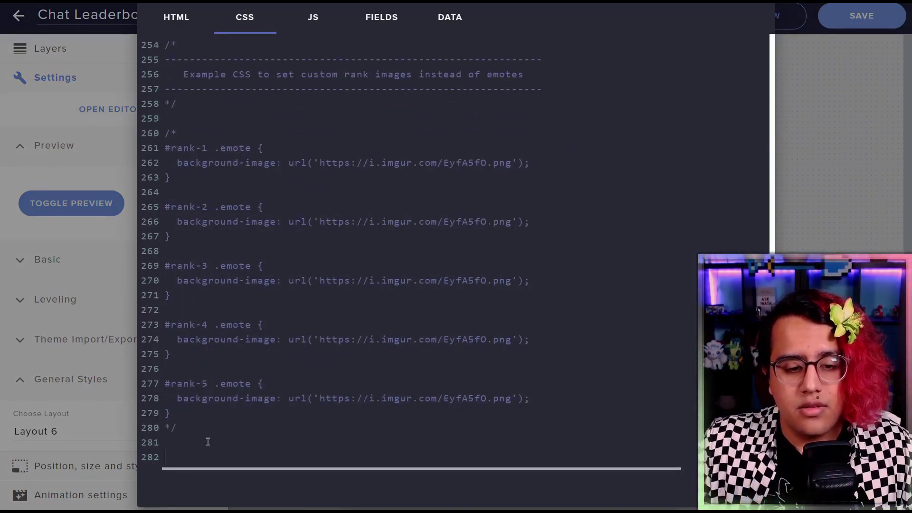
{"action": "key", "text": "ctrl+v"}
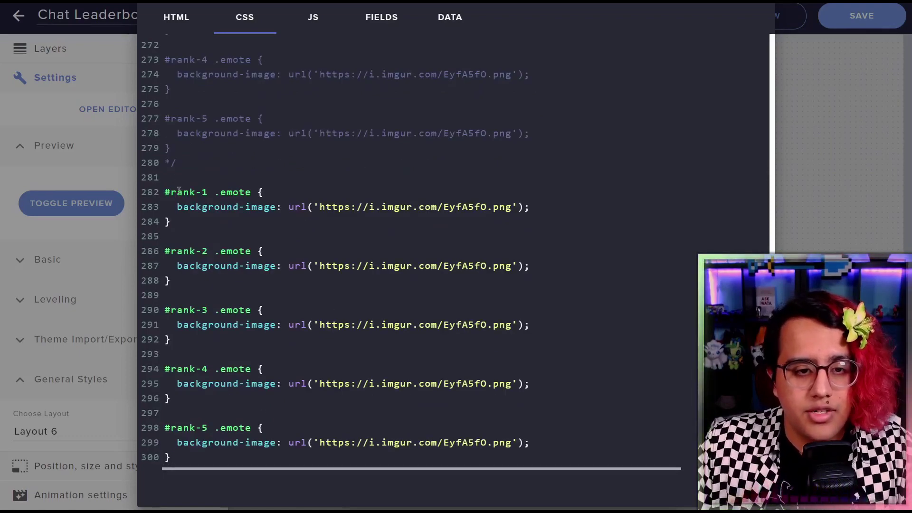
Review the rank numbers and image addresses in the new rules, then close and preview
{"action": "left_click", "coordinate": [165, 241]}
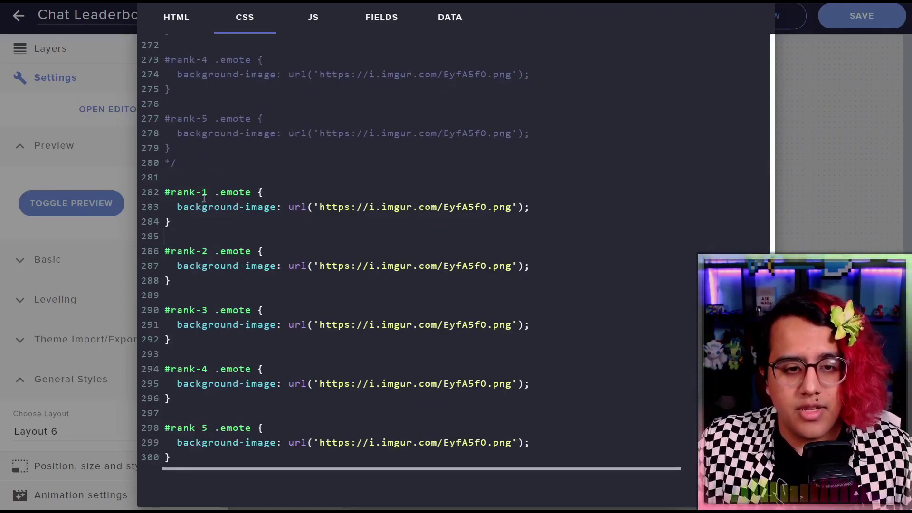
{"action": "double_click", "coordinate": [204, 251]}
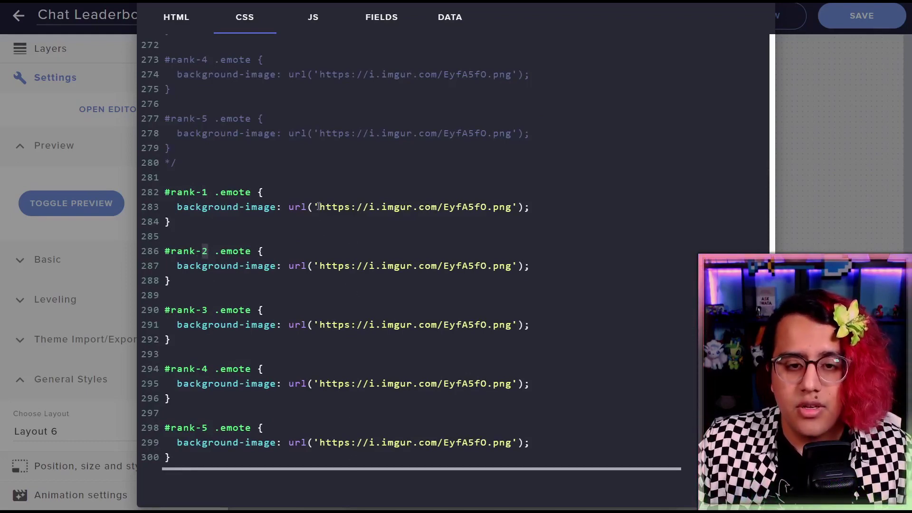
{"action": "left_click_drag", "start_coordinate": [318, 207], "coordinate": [512, 209]}
{"action": "left_click", "coordinate": [415, 277]}
{"action": "left_click_drag", "start_coordinate": [314, 266], "coordinate": [412, 266]}
{"action": "left_click_drag", "start_coordinate": [328, 325], "coordinate": [412, 325]}
{"action": "left_click", "coordinate": [418, 372]}
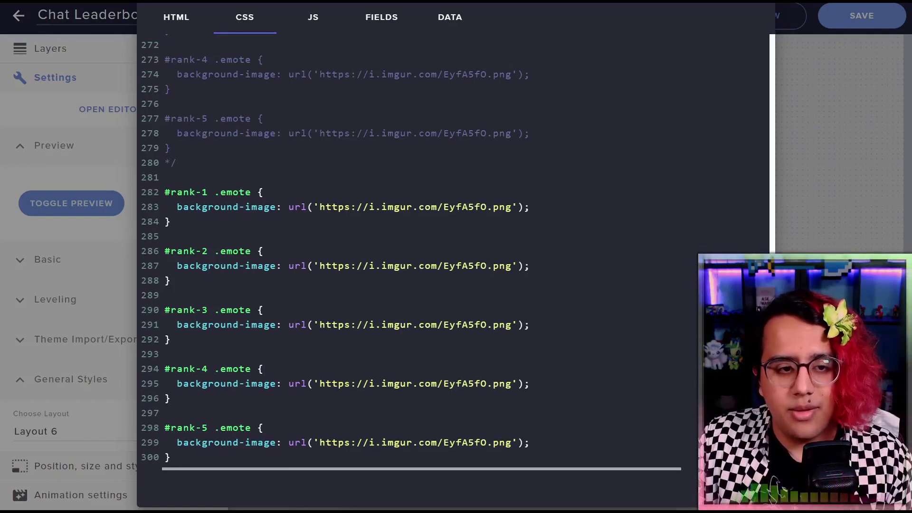
{"action": "left_click", "coordinate": [134, 281]}
{"action": "left_click", "coordinate": [96, 202]}
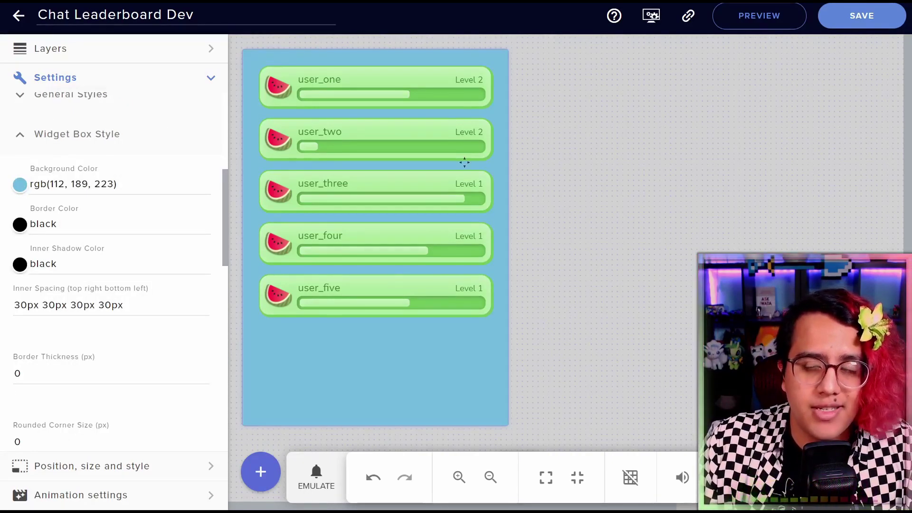
Inspect the Emote Box Style background colour and border colour fields
{"action": "mouse_move", "coordinate": [319, 302]}
{"action": "left_mouse_down"}
{"action": "mouse_move", "coordinate": [347, 315]}
{"action": "mouse_move", "coordinate": [321, 301]}
{"action": "left_mouse_up"}
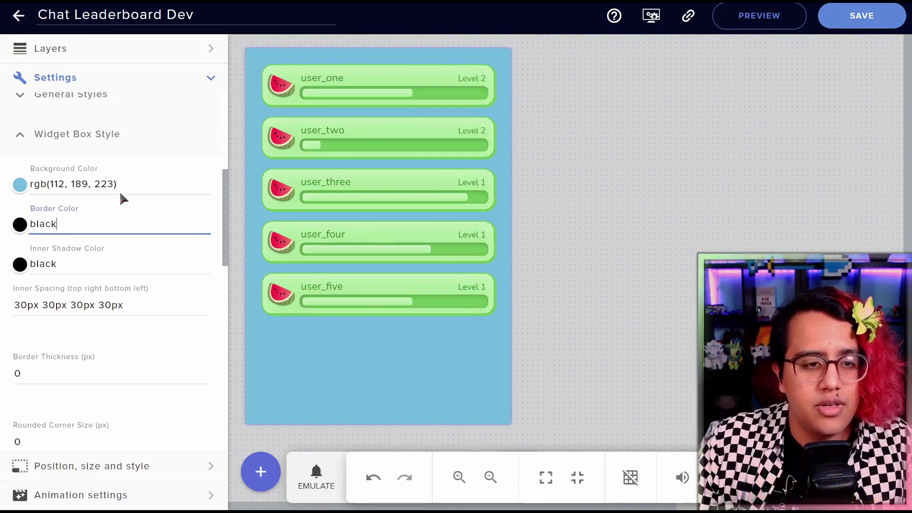
{"action": "scroll", "coordinate": [104, 193], "scroll_direction": "down", "scroll_amount": 4}
{"action": "scroll", "coordinate": [105, 194], "scroll_direction": "up", "scroll_amount": 4}
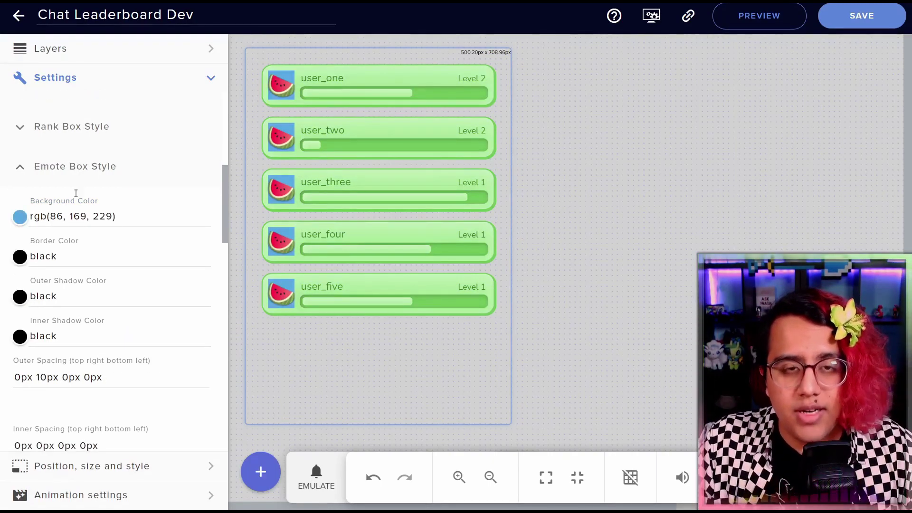
{"action": "left_click", "coordinate": [81, 222]}
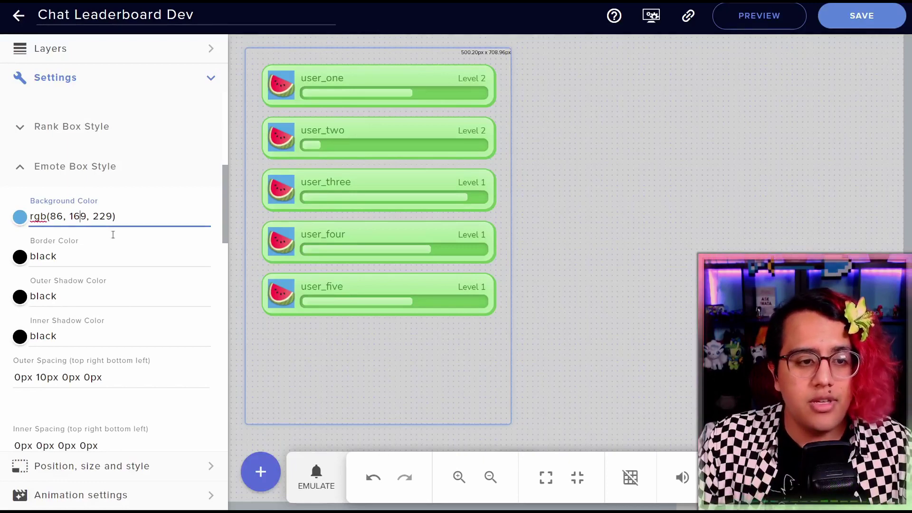
{"action": "left_click", "coordinate": [78, 255]}
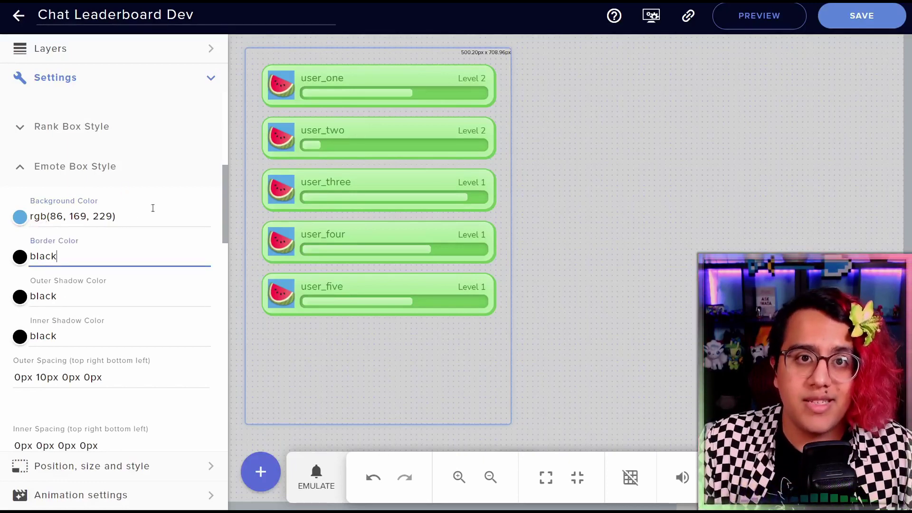
Review the Emote Style size of 50 and the emote shadow colour
{"action": "scroll", "coordinate": [92, 434], "scroll_direction": "down", "scroll_amount": 5}
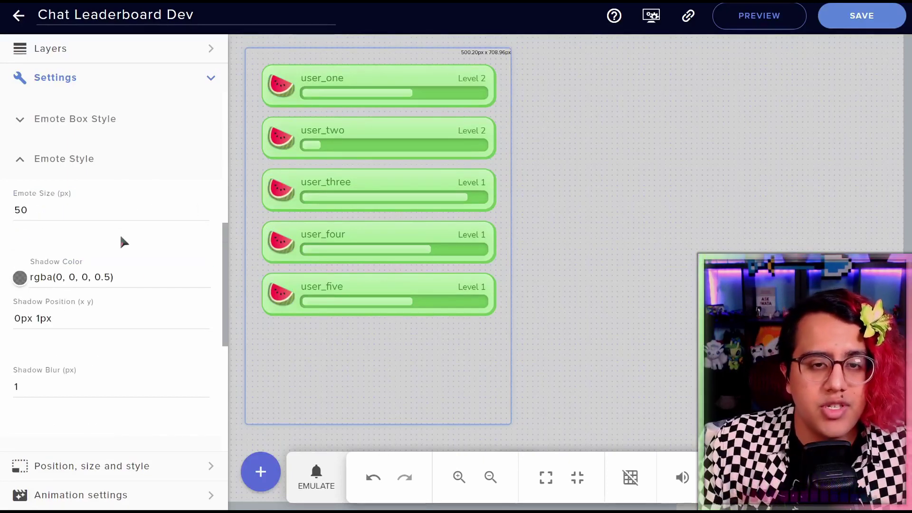
{"action": "left_click", "coordinate": [55, 212]}
{"action": "double_click", "coordinate": [101, 220]}
{"action": "left_click", "coordinate": [86, 213]}
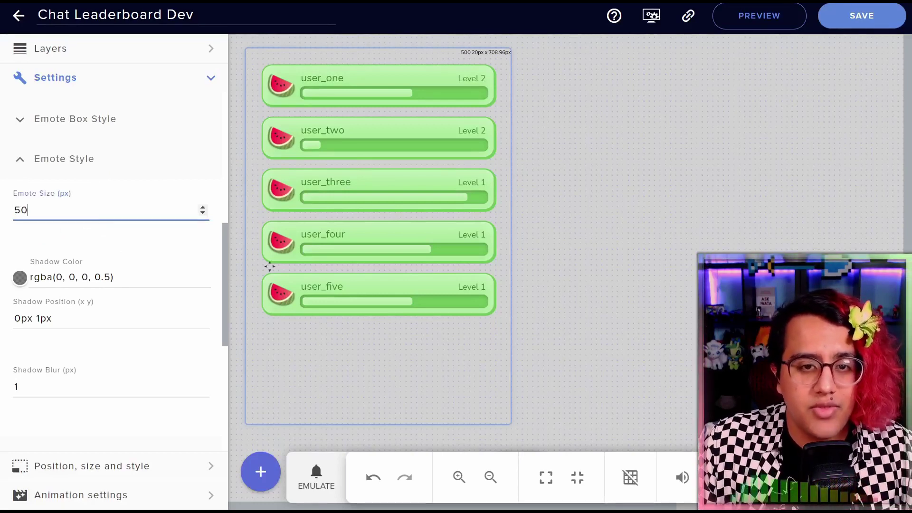
{"action": "left_click", "coordinate": [143, 279]}
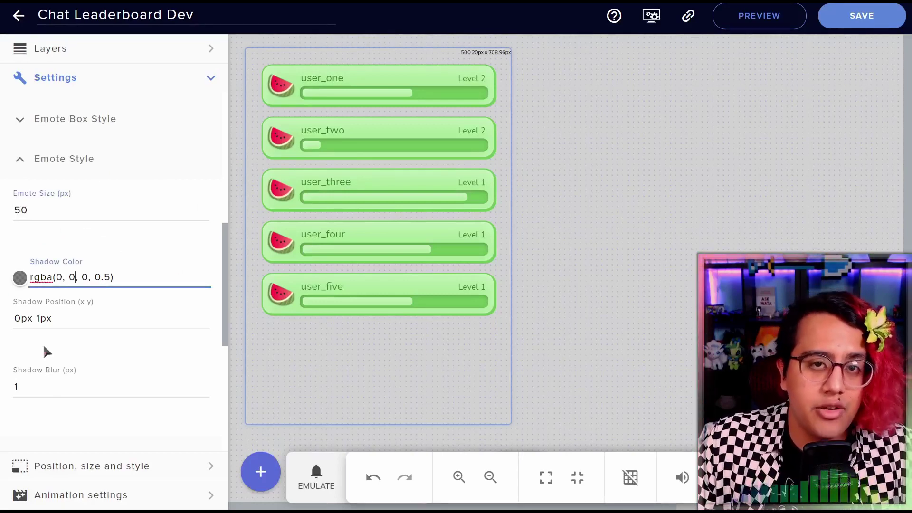
Expand Username Box Style and Level Box Style and inspect the level box background colour
{"action": "scroll", "coordinate": [42, 344], "scroll_direction": "down", "scroll_amount": 5}
{"action": "left_click", "coordinate": [95, 244]}
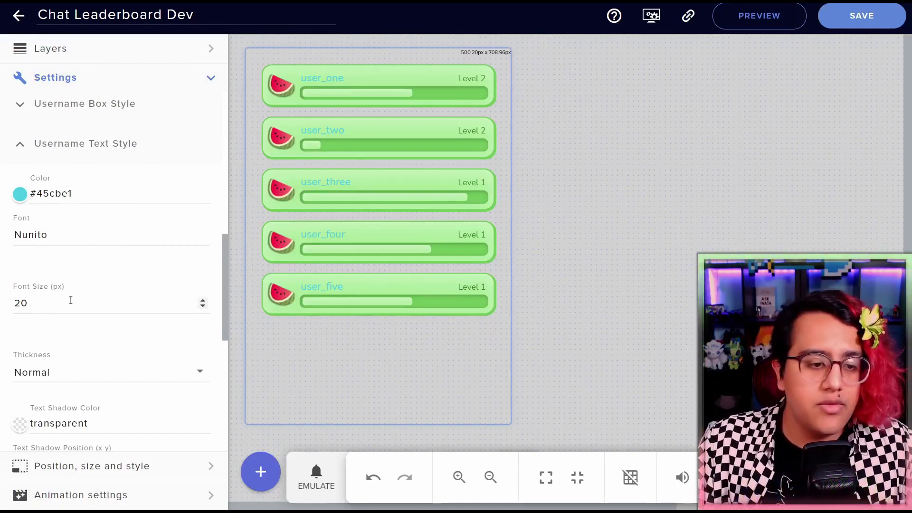
{"action": "scroll", "coordinate": [72, 300], "scroll_direction": "down", "scroll_amount": 2}
{"action": "scroll", "coordinate": [88, 271], "scroll_direction": "down", "scroll_amount": 2}
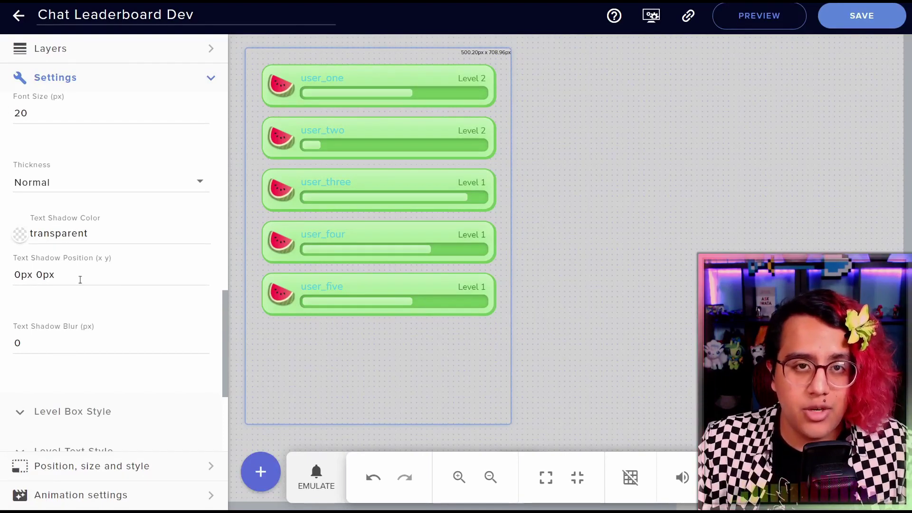
{"action": "left_click", "coordinate": [90, 411]}
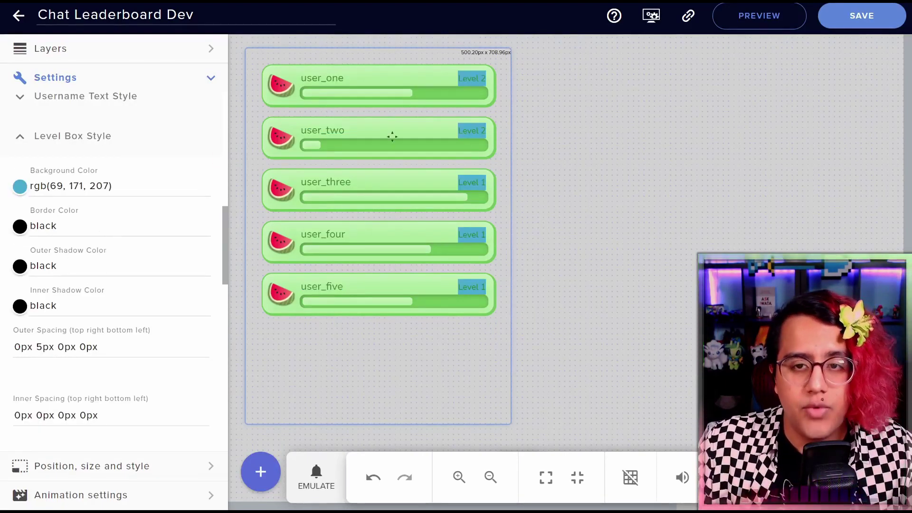
{"action": "left_click_drag", "start_coordinate": [43, 186], "coordinate": [116, 179]}
{"action": "left_click", "coordinate": [128, 180]}
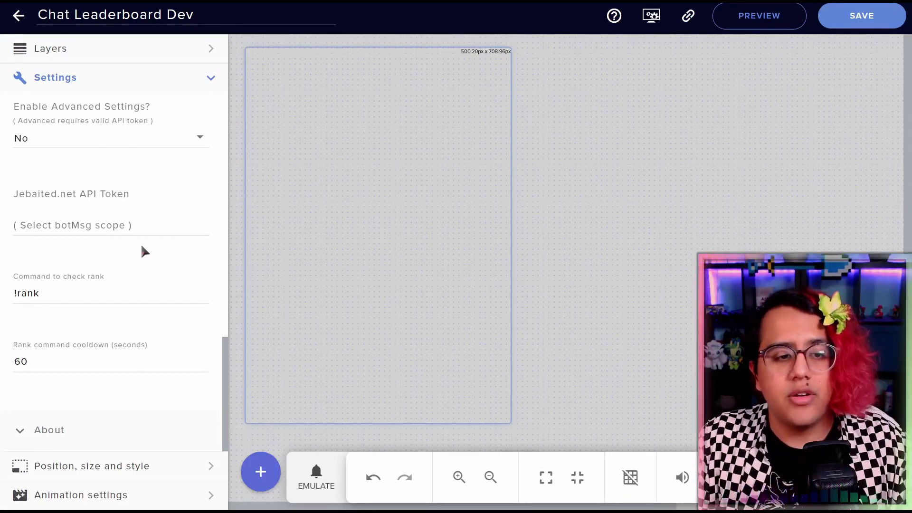
Check that the rank-check command field holds !rank
{"action": "scroll", "coordinate": [144, 243], "scroll_direction": "up", "scroll_amount": 1}
{"action": "scroll", "coordinate": [163, 203], "scroll_direction": "down", "scroll_amount": 1}
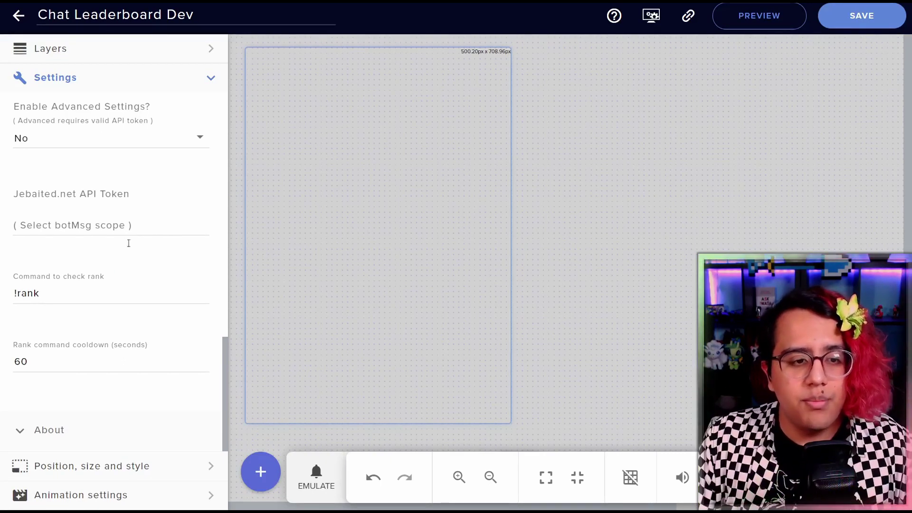
{"action": "left_click", "coordinate": [62, 291]}
{"action": "double_click", "coordinate": [63, 291]}
{"action": "left_click", "coordinate": [66, 293]}
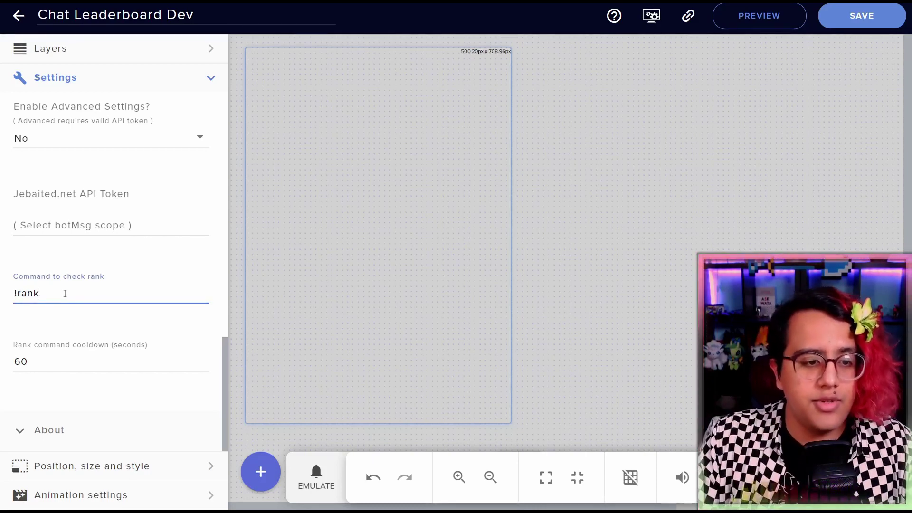
{"action": "double_click", "coordinate": [70, 290]}
{"action": "left_click", "coordinate": [66, 297]}
{"action": "left_click", "coordinate": [72, 317]}
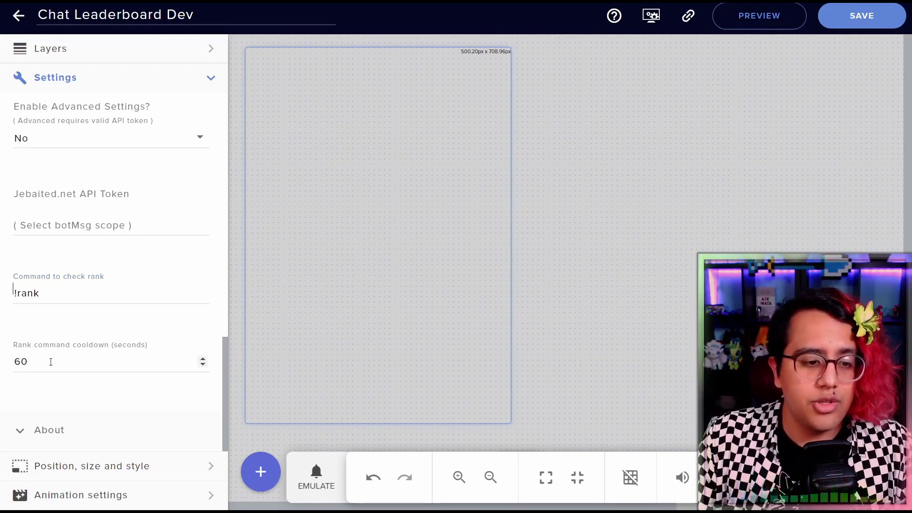
Check the 60-second rank cooldown value and return to the Advanced header
{"action": "left_click_drag", "start_coordinate": [50, 361], "coordinate": [10, 357]}
{"action": "left_click", "coordinate": [49, 361]}
{"action": "left_click", "coordinate": [71, 323]}
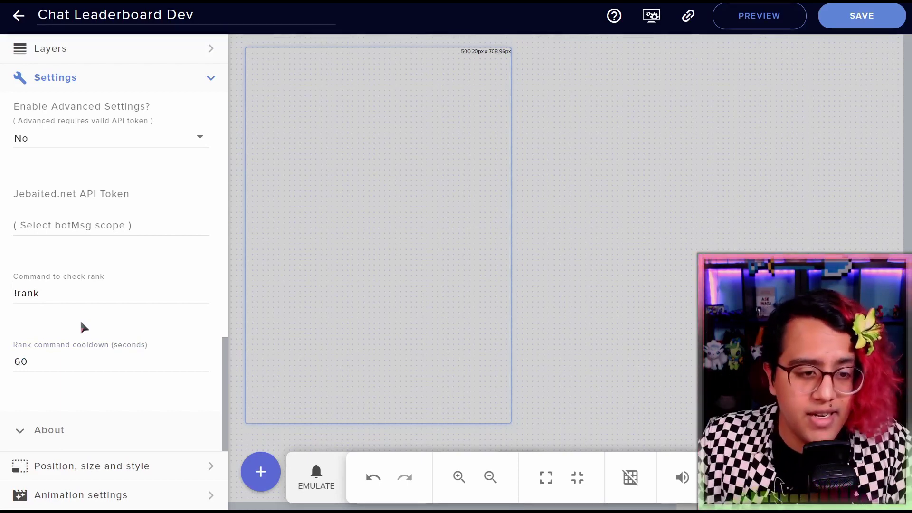
{"action": "scroll", "coordinate": [104, 306], "scroll_direction": "up", "scroll_amount": 3}
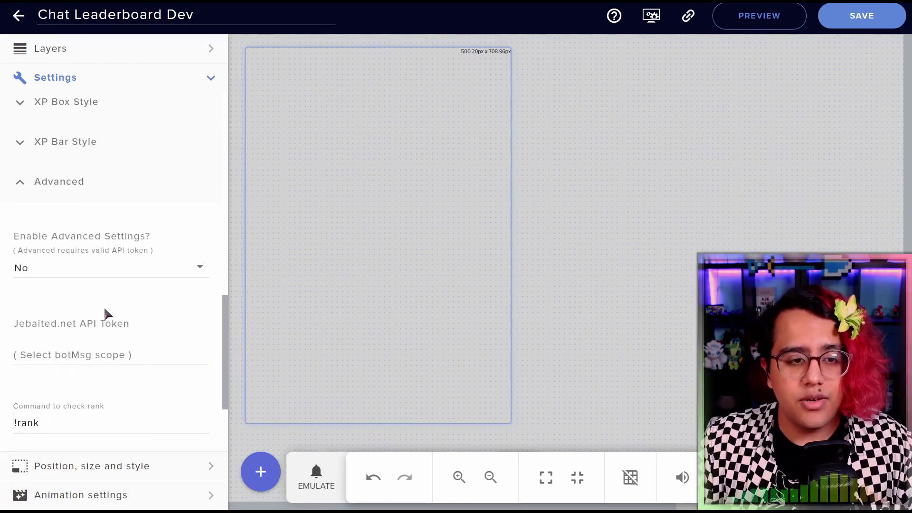
{"action": "scroll", "coordinate": [104, 306], "scroll_direction": "down", "scroll_amount": 2}
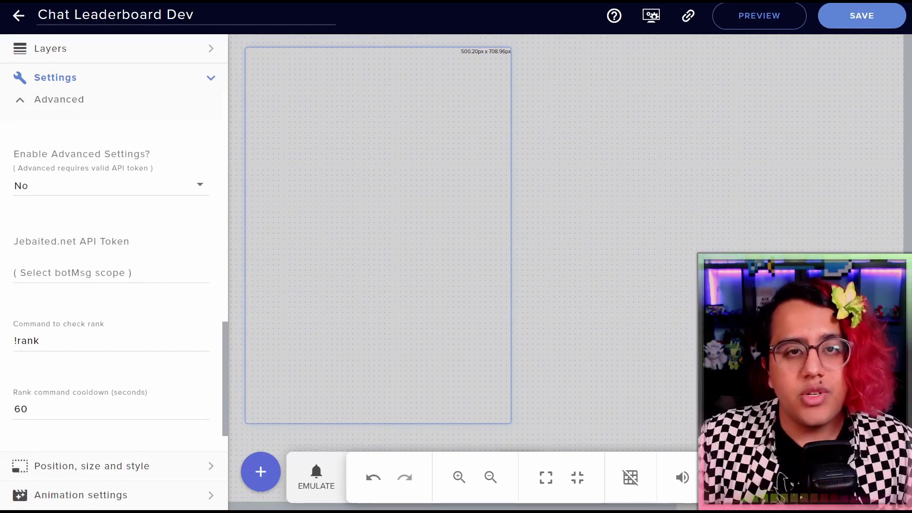
Switch 'Enable Advanced Settings?' to Yes in the Advanced section
{"action": "left_click", "coordinate": [113, 184]}
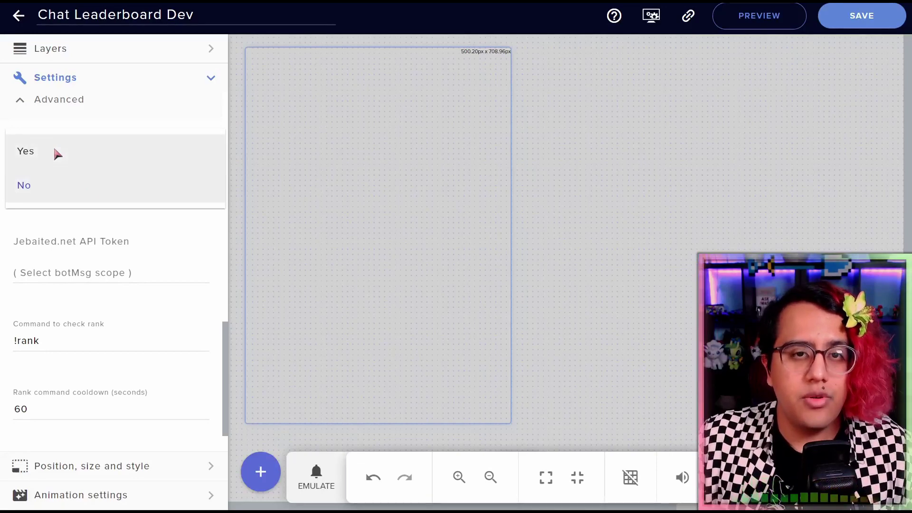
{"action": "left_click", "coordinate": [54, 150]}
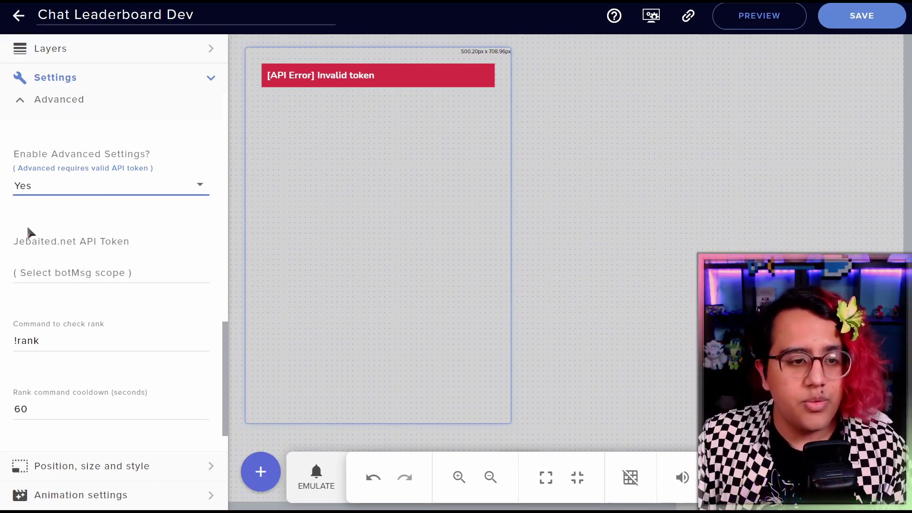
{"action": "left_click", "coordinate": [77, 239]}
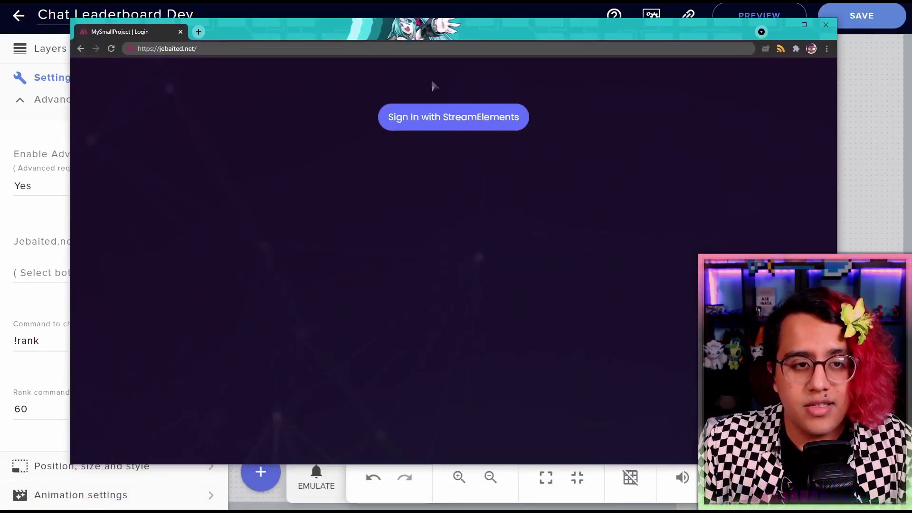
Sign in to jebaited.net with the StreamElements account and authorize its access
{"action": "left_click", "coordinate": [432, 125]}
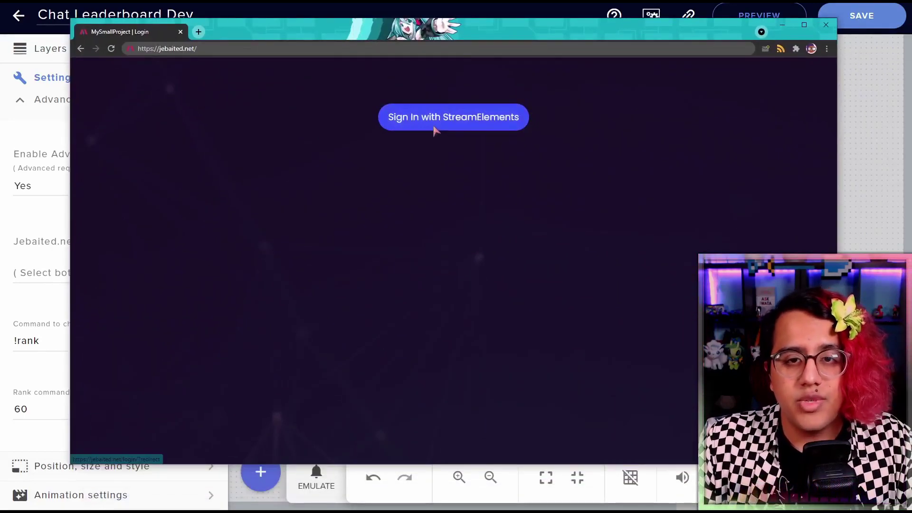
{"action": "left_click_drag", "start_coordinate": [373, 38], "coordinate": [310, 30]}
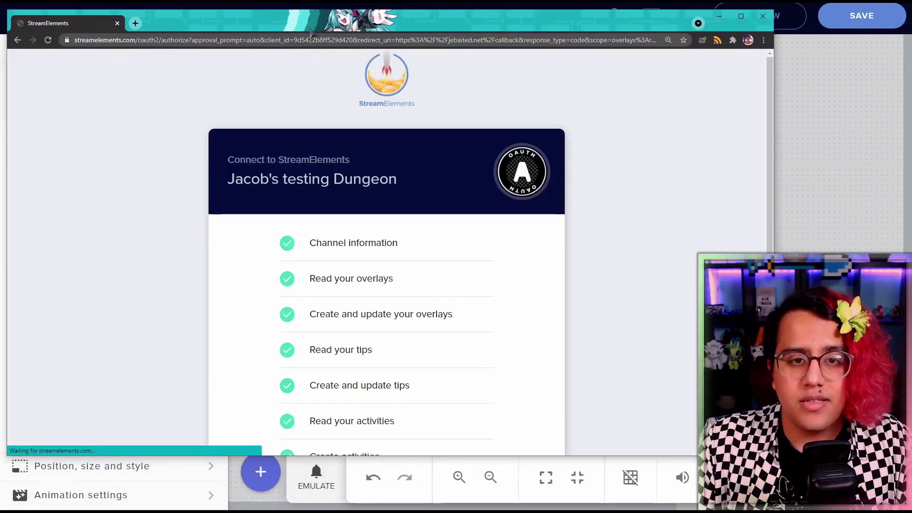
{"action": "scroll", "coordinate": [442, 228], "scroll_direction": "down", "scroll_amount": 5}
{"action": "scroll", "coordinate": [441, 227], "scroll_direction": "down", "scroll_amount": 1}
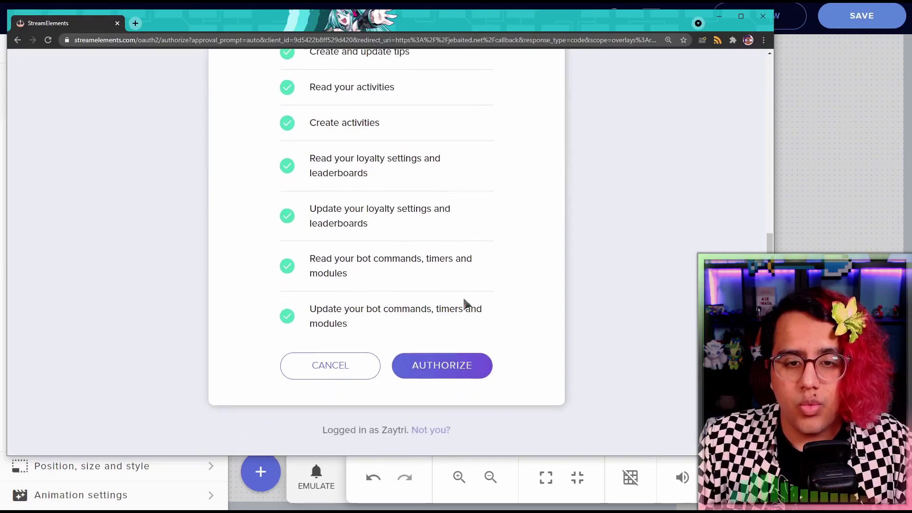
{"action": "left_click", "coordinate": [440, 370]}
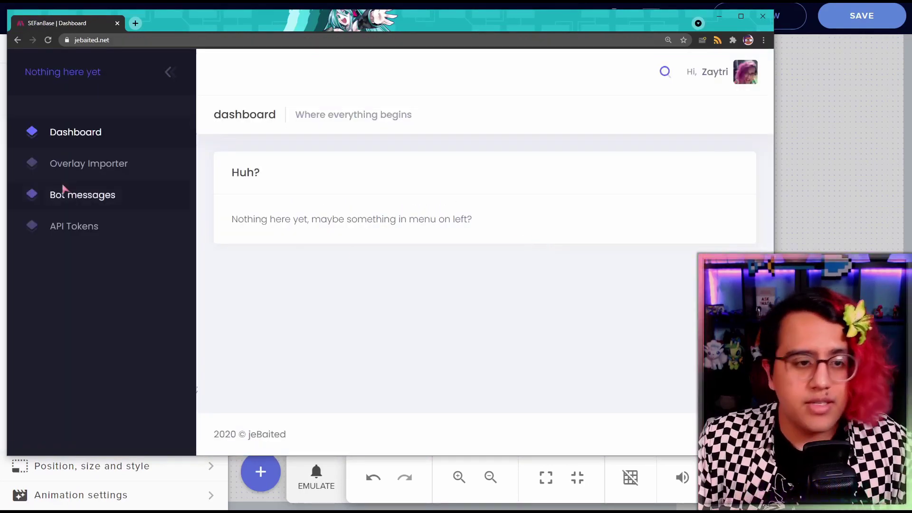
On the API Tokens page, describe a new token as 'Chat Leaderboard' with the botMsg scope
{"action": "left_click", "coordinate": [81, 233]}
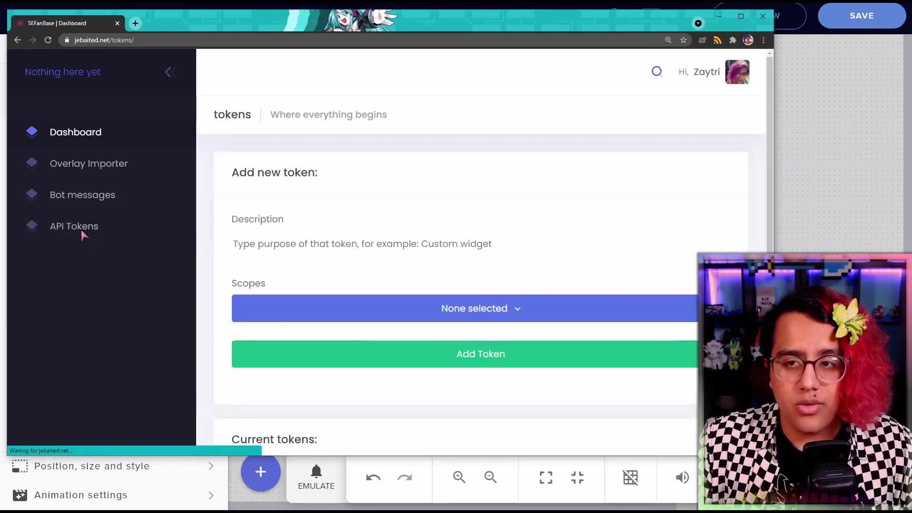
{"action": "scroll", "coordinate": [266, 204], "scroll_direction": "down", "scroll_amount": 1}
{"action": "left_click", "coordinate": [385, 208]}
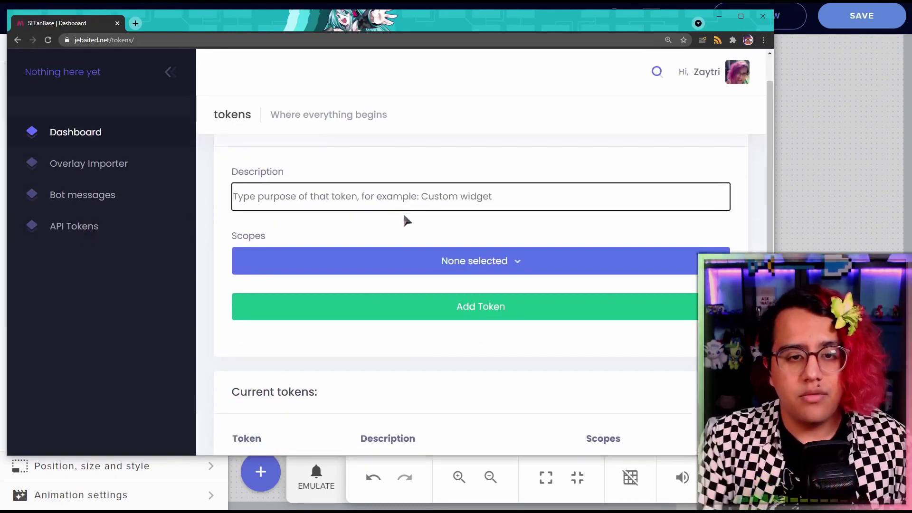
{"action": "type", "text": "Chat L"}
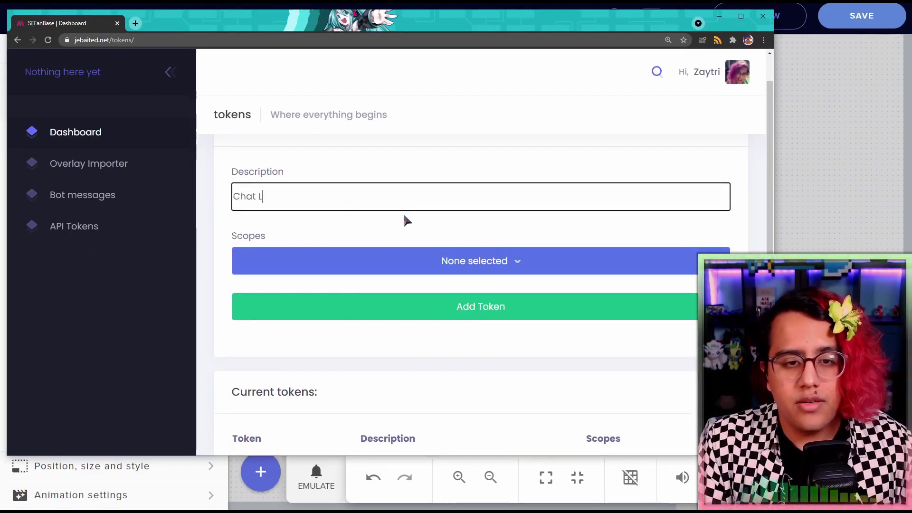
{"action": "type", "text": "eaderboard"}
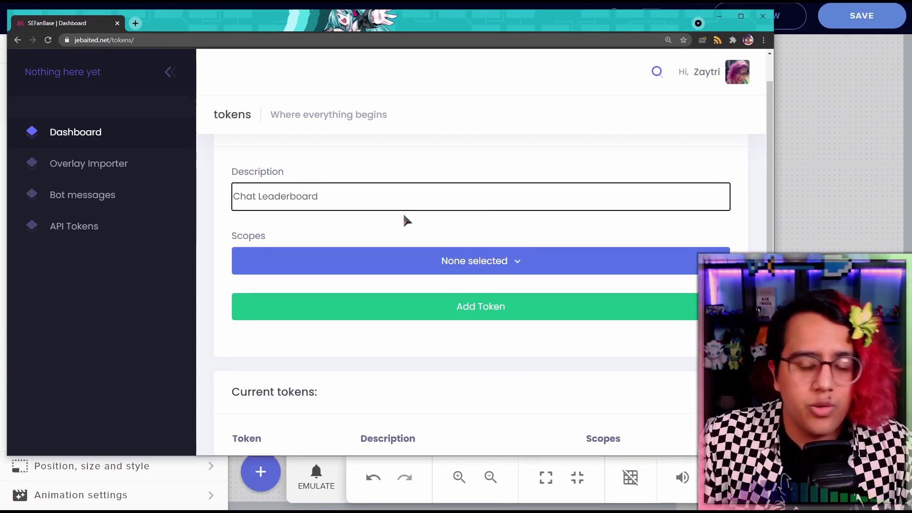
{"action": "left_click", "coordinate": [446, 263]}
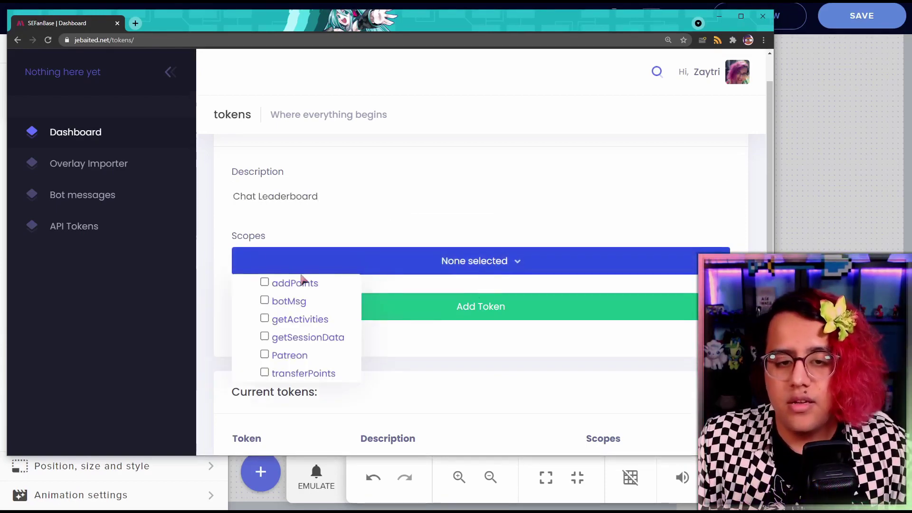
{"action": "left_click", "coordinate": [279, 305]}
{"action": "left_click", "coordinate": [215, 295]}
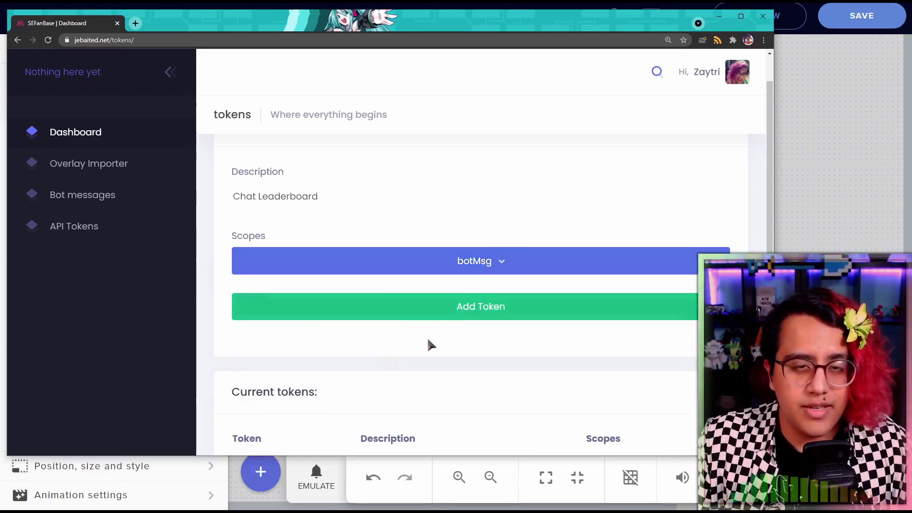
Copy the new token's value and select the widget's Jebaited.net API Token field
{"action": "scroll", "coordinate": [450, 348], "scroll_direction": "down", "scroll_amount": 1}
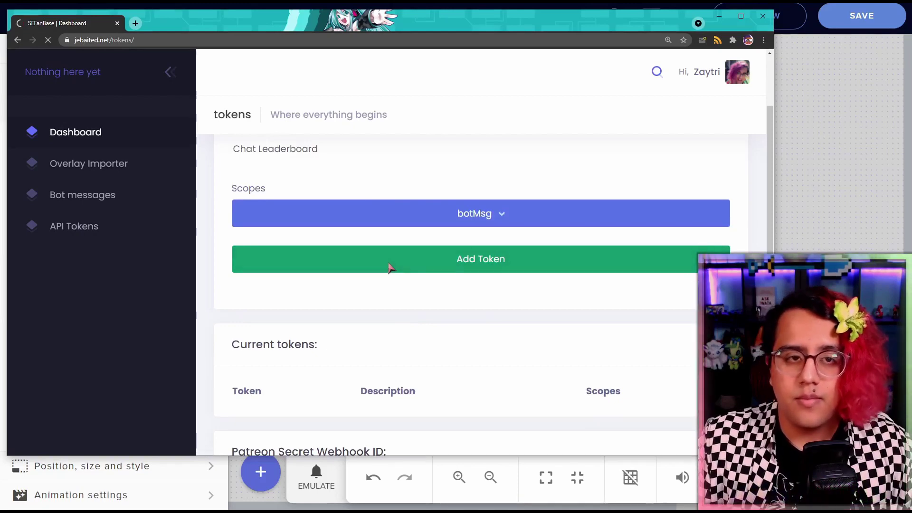
{"action": "scroll", "coordinate": [399, 263], "scroll_direction": "down", "scroll_amount": 5}
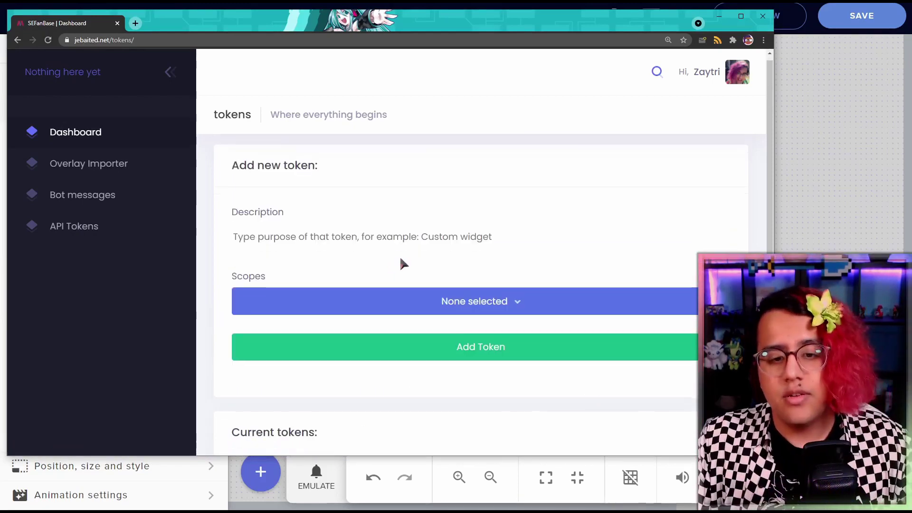
{"action": "double_click", "coordinate": [345, 268]}
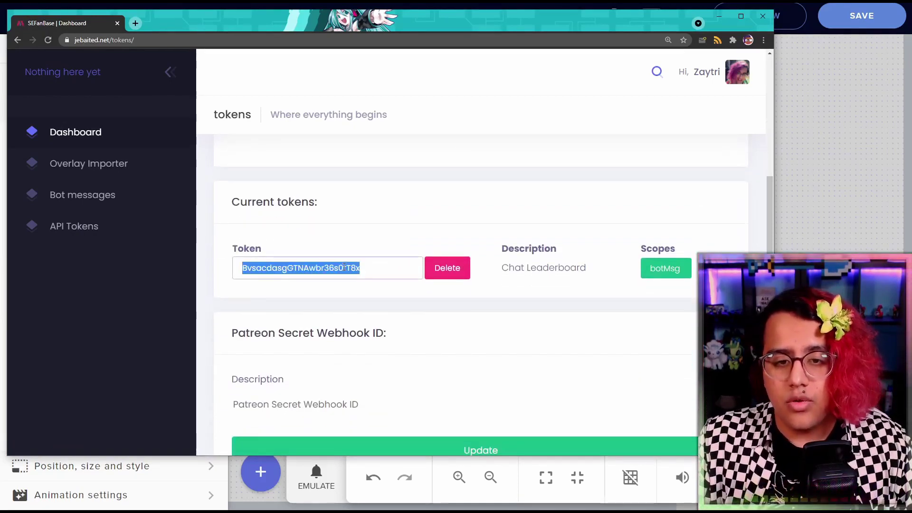
{"action": "left_click", "coordinate": [407, 238]}
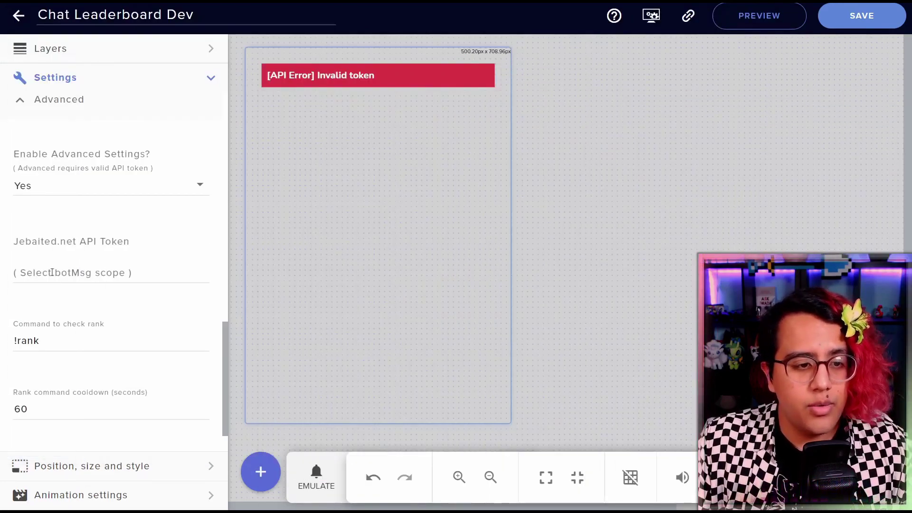
{"action": "left_click", "coordinate": [52, 272]}
Paste the botMsg token into Jebaited.net API Token and set the rank command cooldown to 0
{"action": "key", "text": "ctrl+v"}
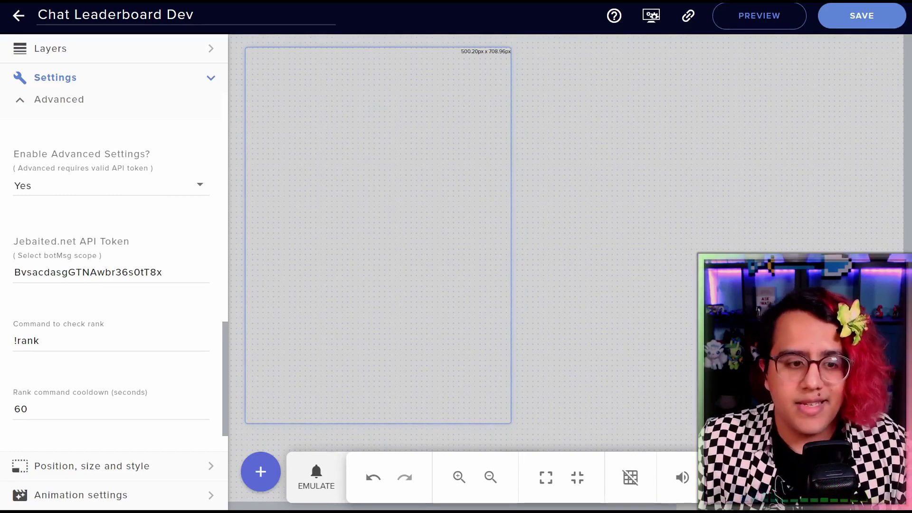
{"action": "left_click", "coordinate": [57, 405]}
{"action": "type", "text": "0"}
{"action": "left_click", "coordinate": [88, 376]}
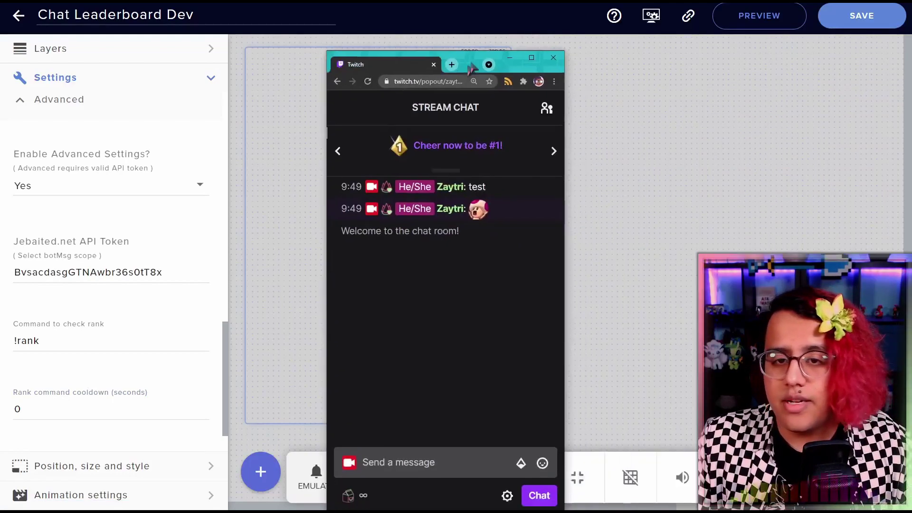
{"action": "left_click_drag", "start_coordinate": [421, 62], "coordinate": [560, 50]}
Send !rank in Twitch chat, getting the bot's Rank 1, Level 1 reply, then hide chat
{"action": "left_click", "coordinate": [554, 437]}
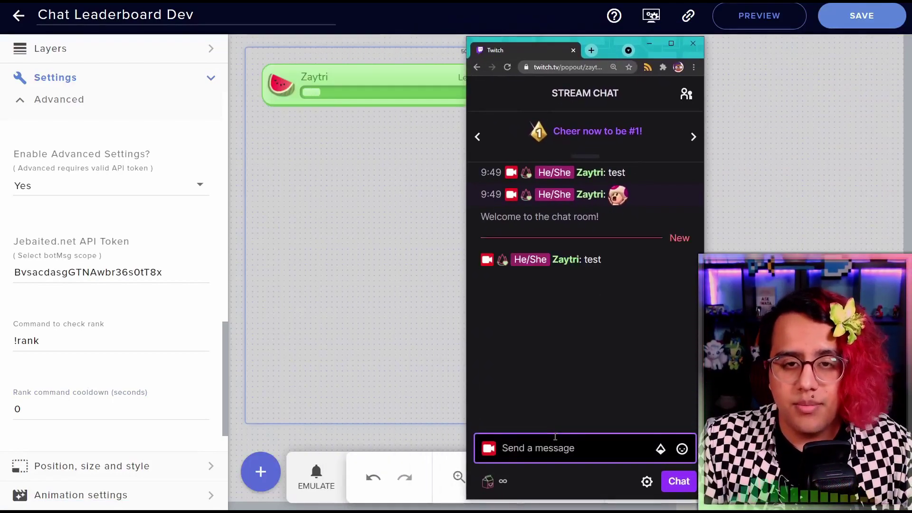
{"action": "left_click_drag", "start_coordinate": [607, 44], "coordinate": [720, 49]}
{"action": "type", "text": "!rank"}
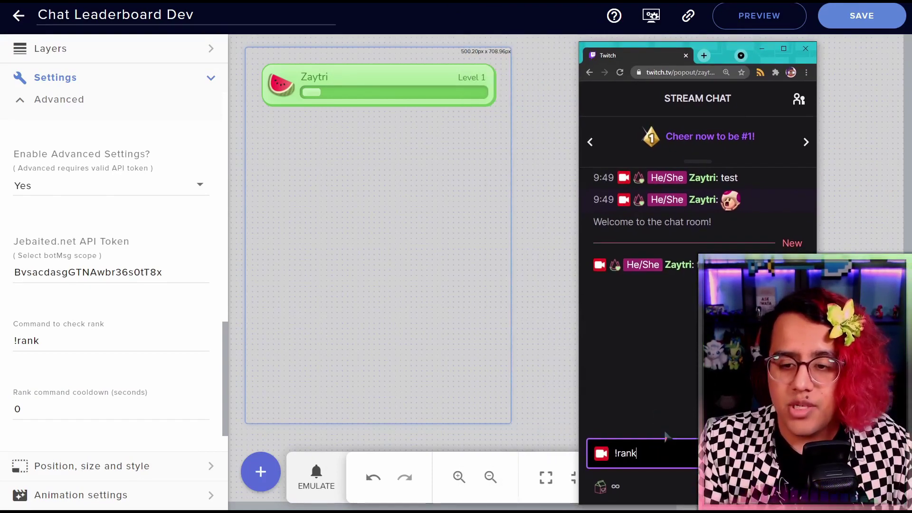
{"action": "key", "text": "Return"}
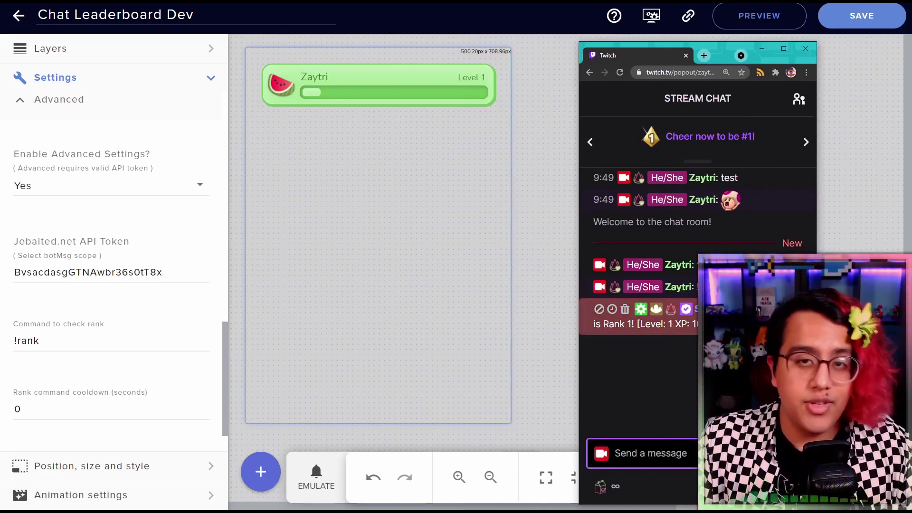
{"action": "left_click", "coordinate": [761, 49]}
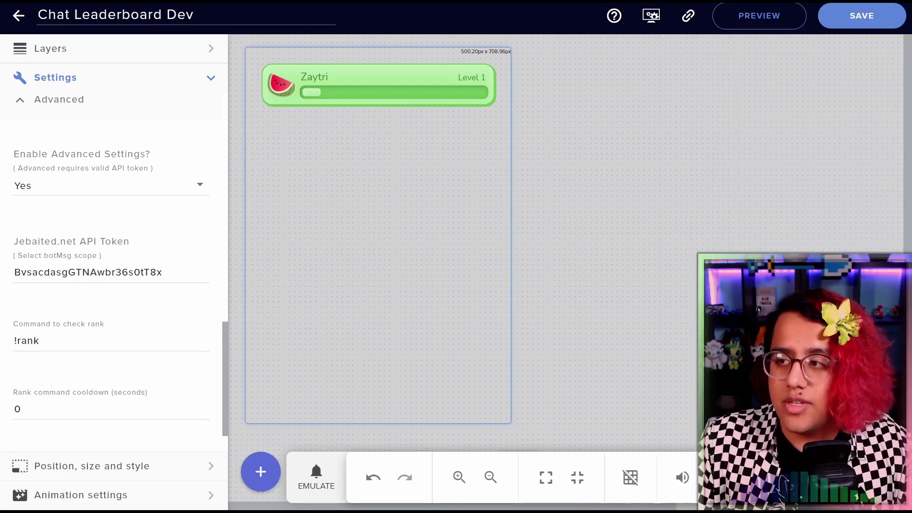
Turn on the leaderboard preview to display sample users
{"action": "scroll", "coordinate": [166, 152], "scroll_direction": "up", "scroll_amount": 10}
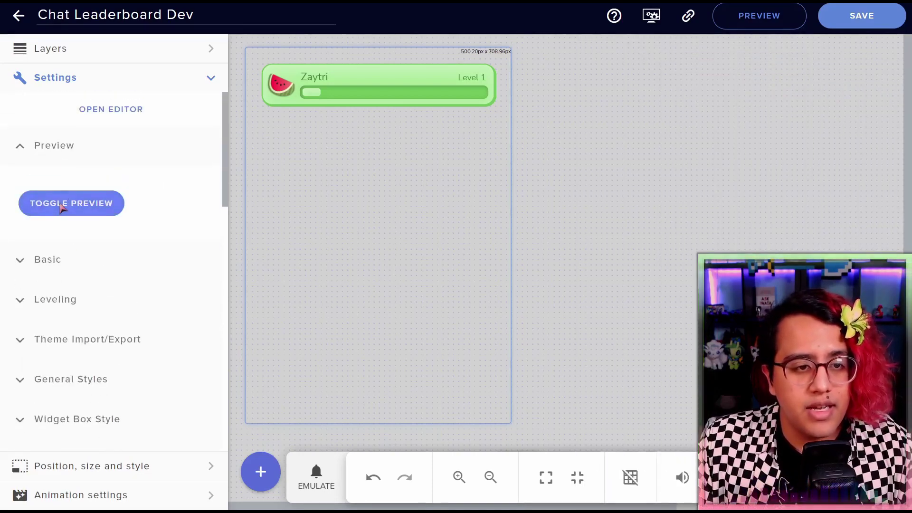
{"action": "left_click", "coordinate": [61, 208]}
{"action": "scroll", "coordinate": [98, 217], "scroll_direction": "down", "scroll_amount": 10}
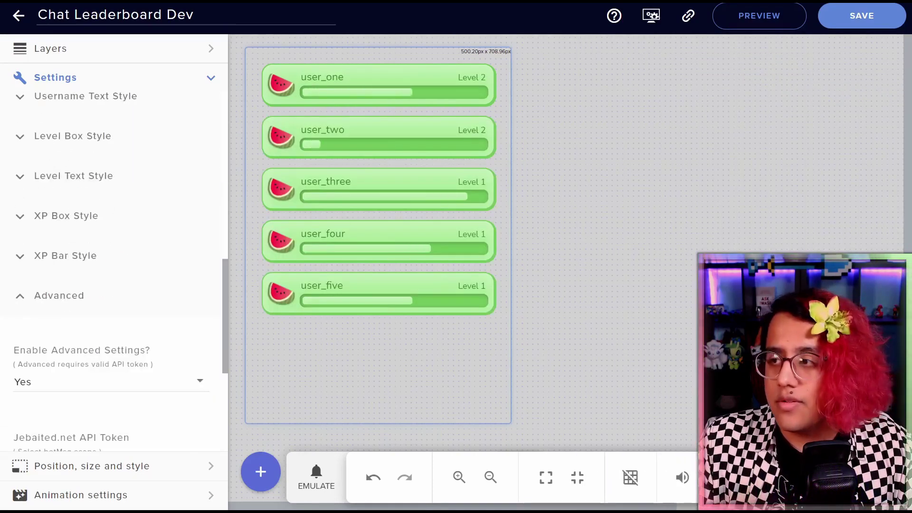
Send 'test' and '!rank' in Twitch chat, getting a Rank 6 reply, then hide chat
{"action": "key", "text": "alt+Tab"}
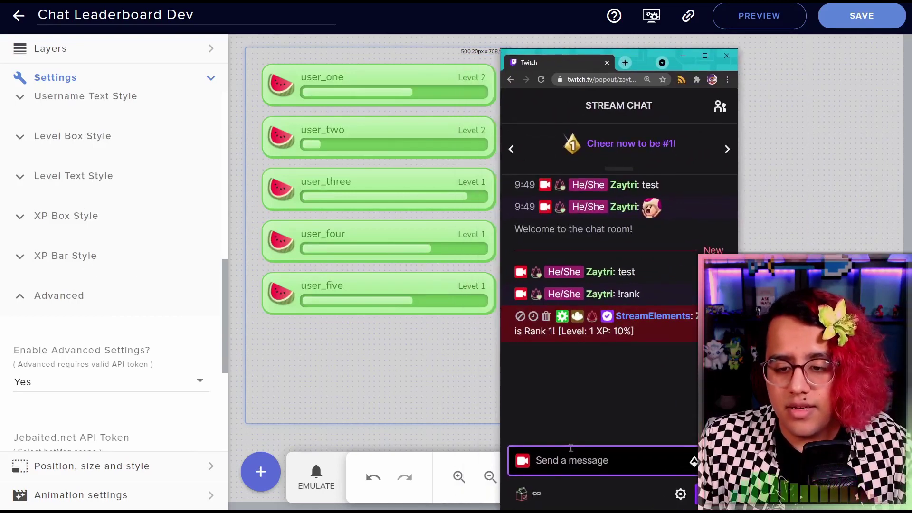
{"action": "type", "text": "test"}
{"action": "key", "text": "Return"}
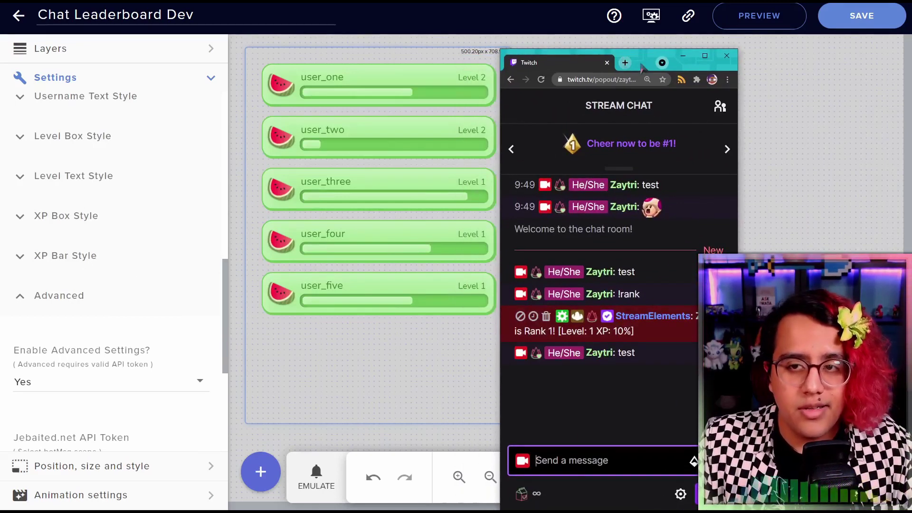
{"action": "left_click_drag", "start_coordinate": [643, 67], "coordinate": [727, 46]}
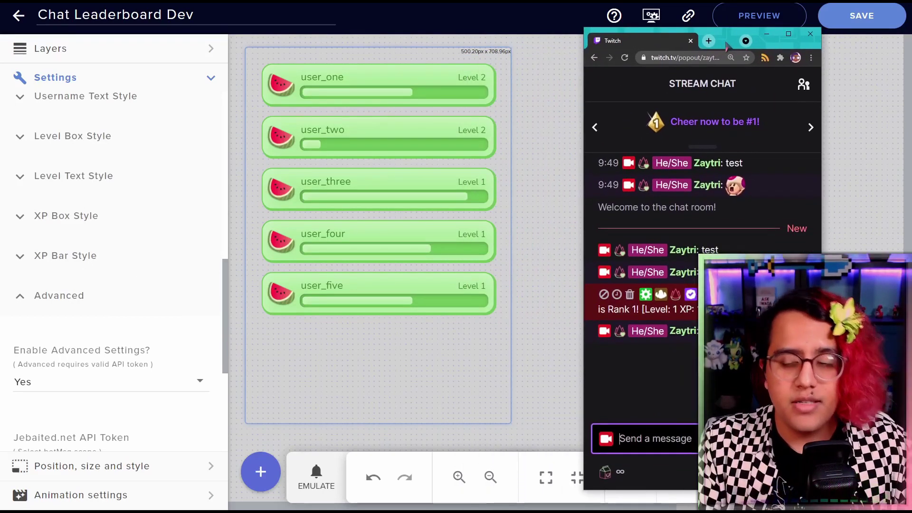
{"action": "type", "text": "!rank"}
{"action": "key", "text": "Return"}
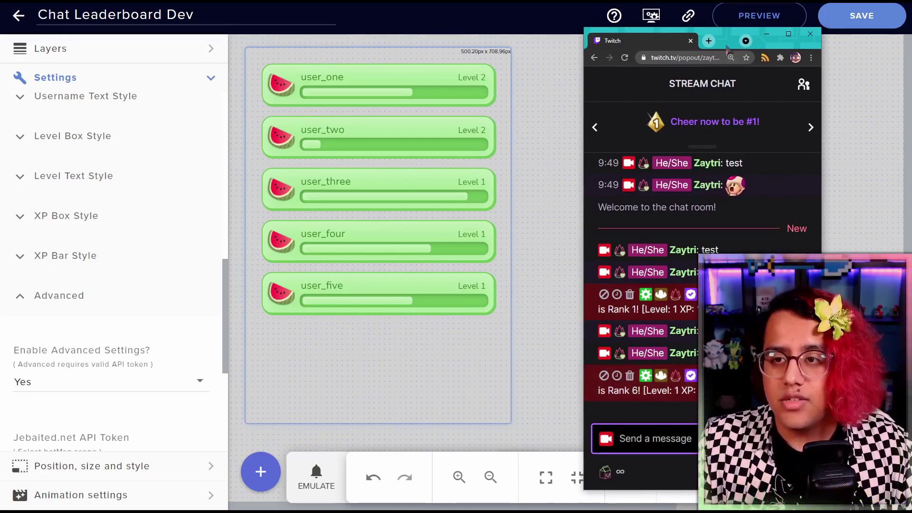
{"action": "left_click", "coordinate": [809, 33]}
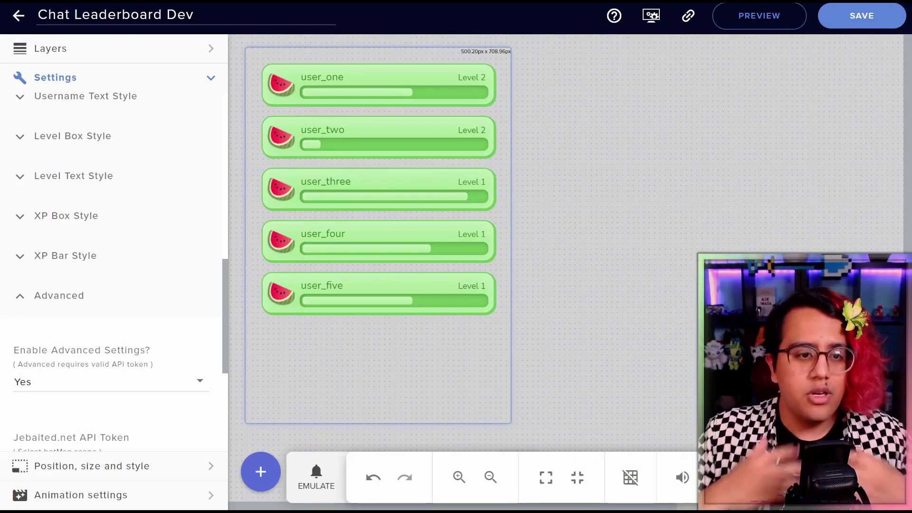